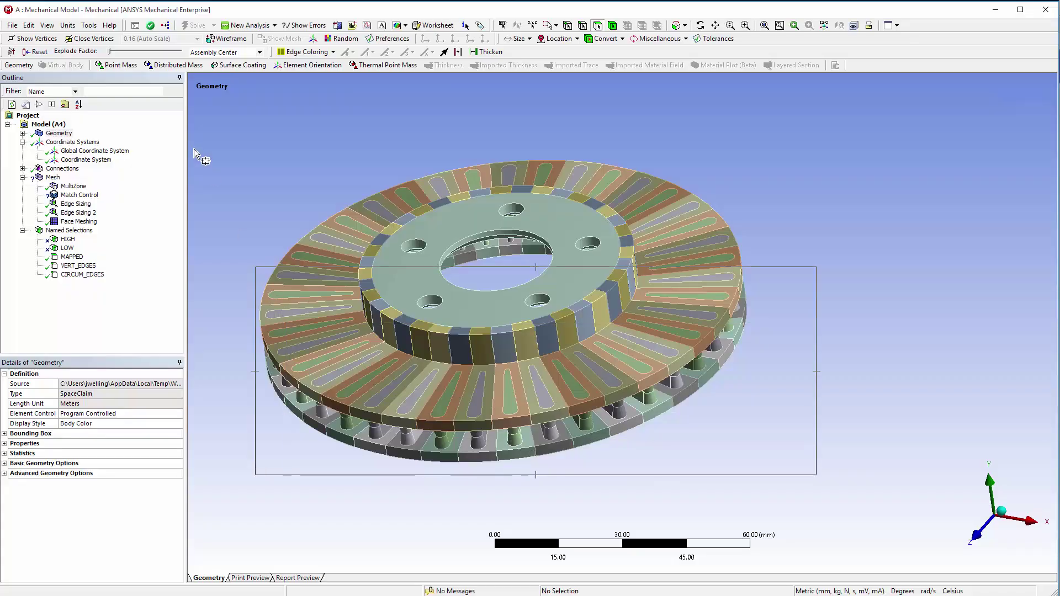
Apply the MultiZone mesh method's geometry scope to all 157 brake rotor bodies
click(73, 186)
click(106, 393)
click(100, 396)
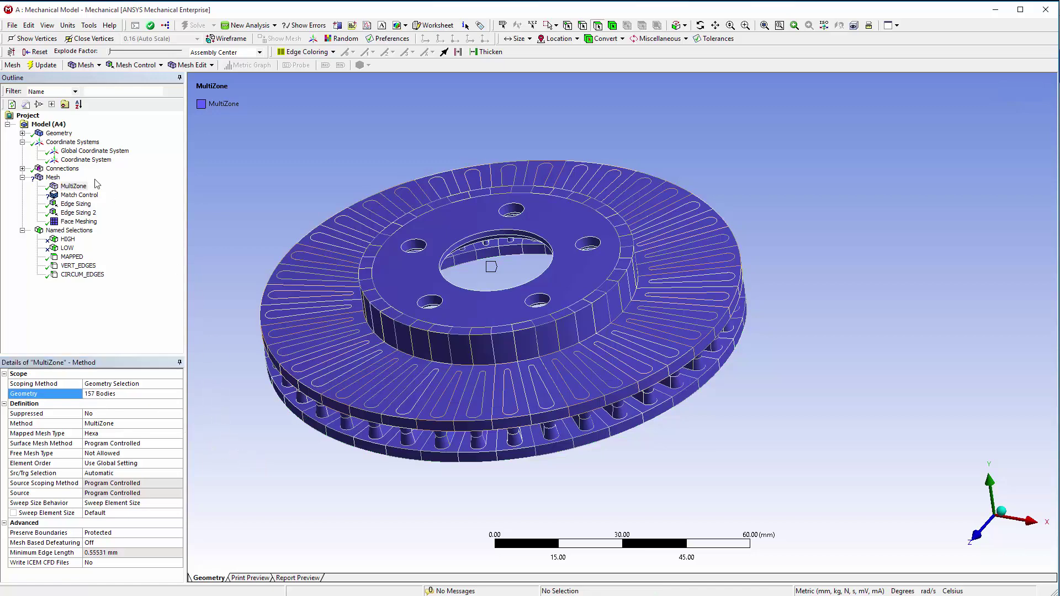
Hide all bodies except the first Component1 sector body of the rotor
click(59, 133)
click(22, 134)
right_click(72, 134)
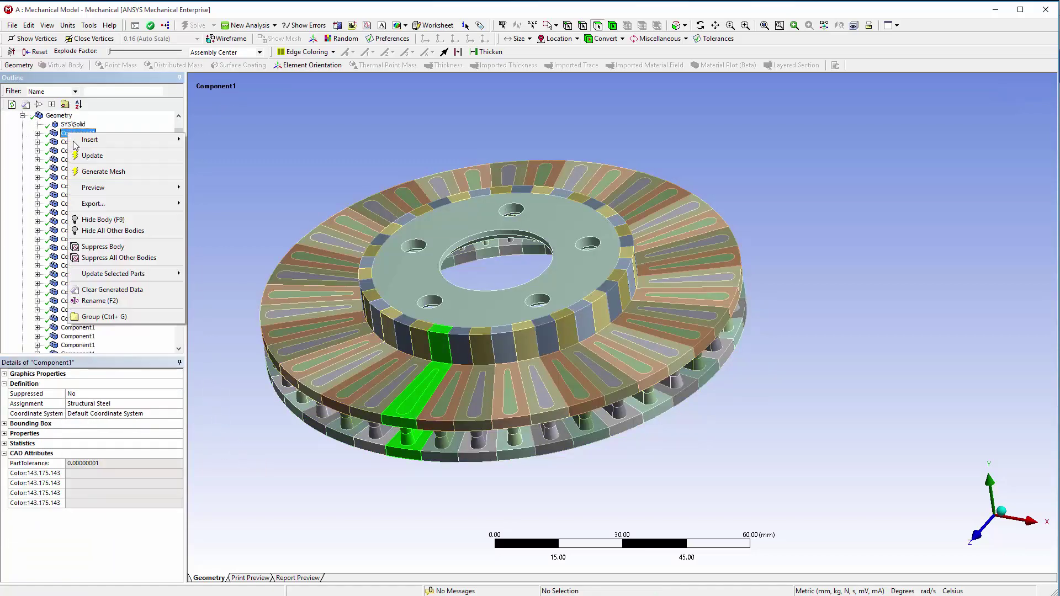
click(113, 231)
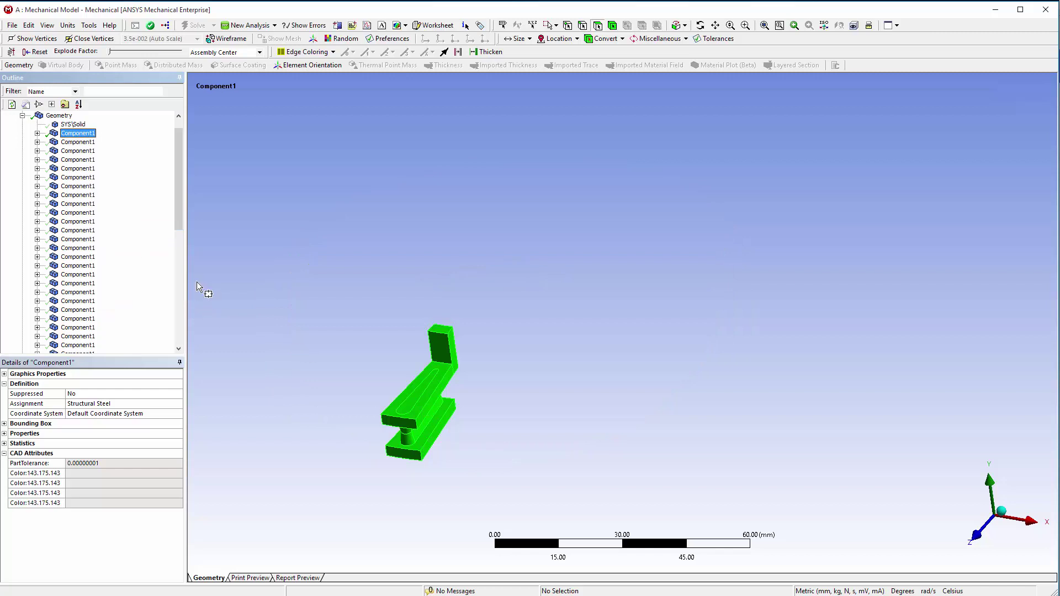
click(23, 115)
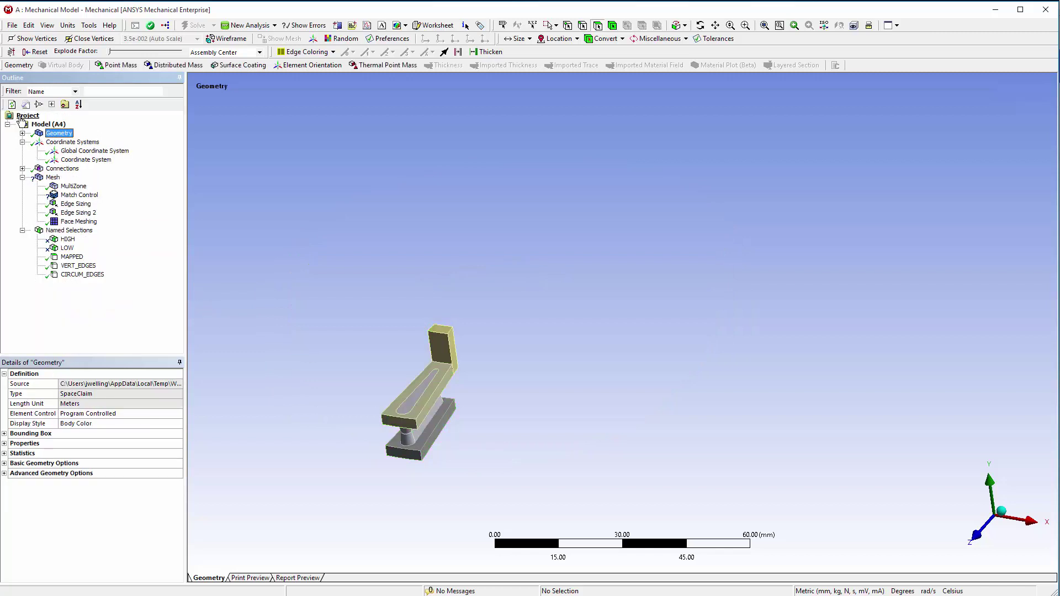
With LOW open and single-face selection, pick the vertical and two slanted faces of the sector
click(67, 247)
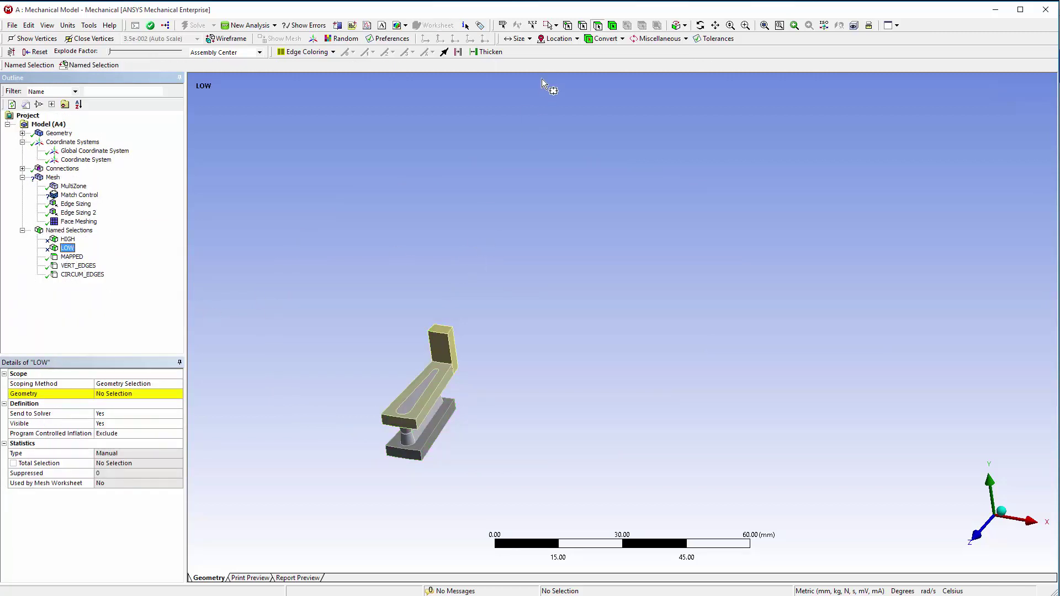
click(550, 26)
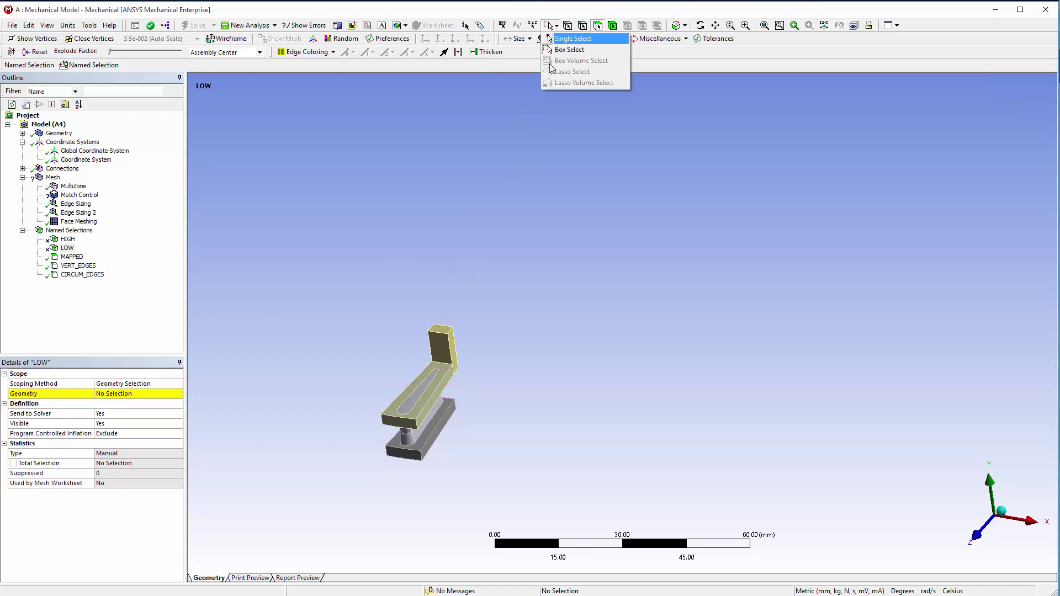
click(573, 39)
click(453, 353)
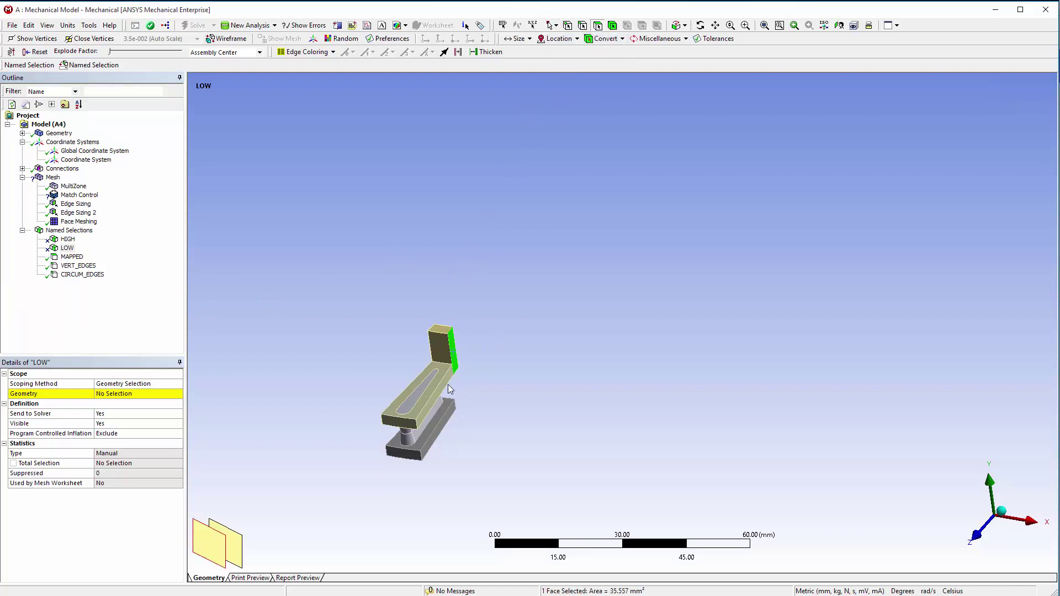
ctrl+click(446, 383)
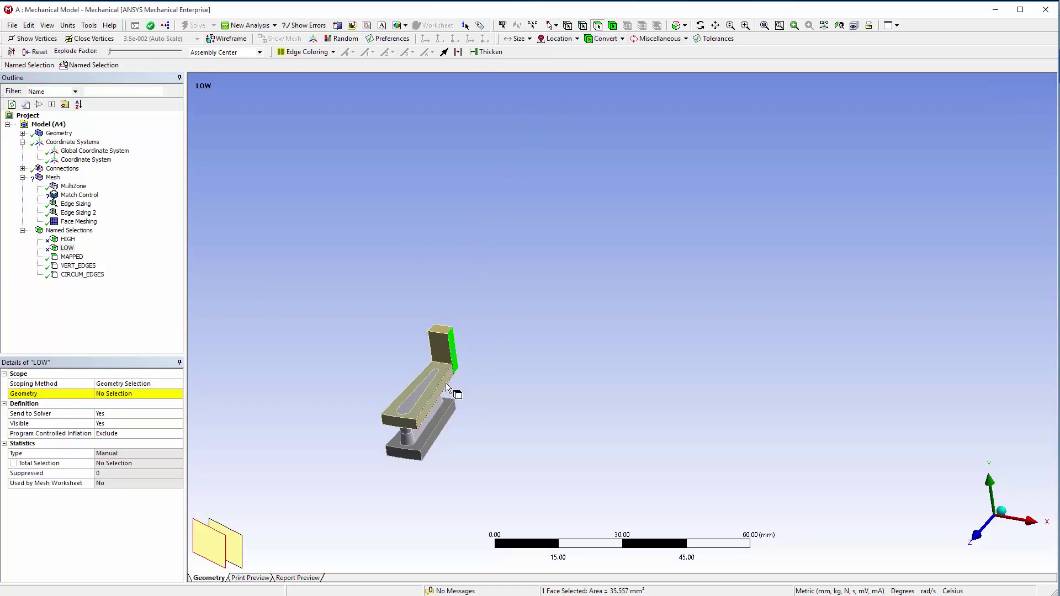
ctrl+click(451, 413)
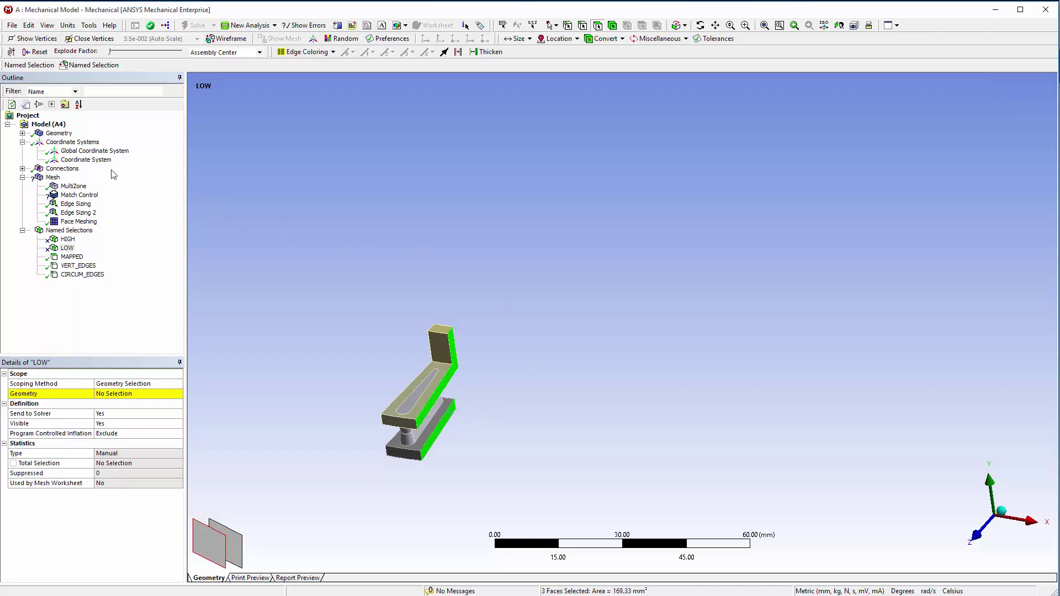
Show all bodies of the rotor again
click(50, 134)
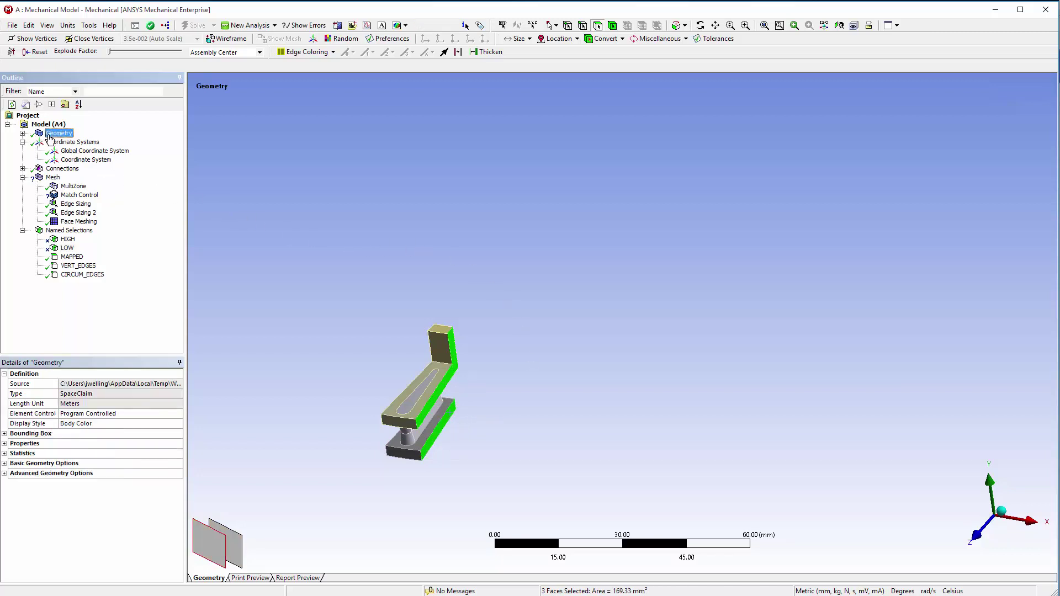
right_click(50, 137)
click(63, 171)
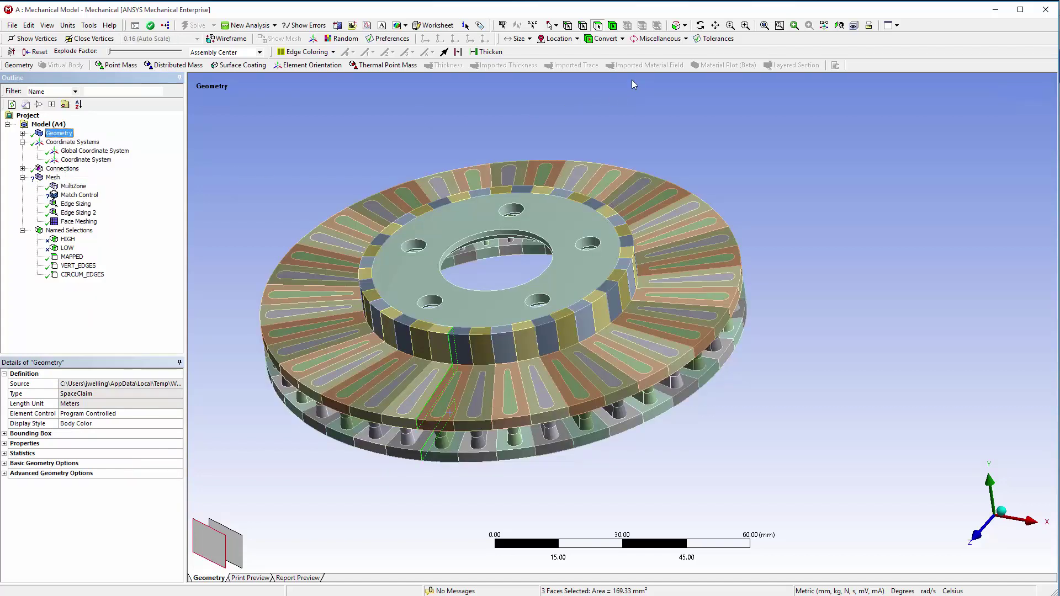
Extend the picked faces to every sector instance and assign the 117 faces to LOW
click(686, 26)
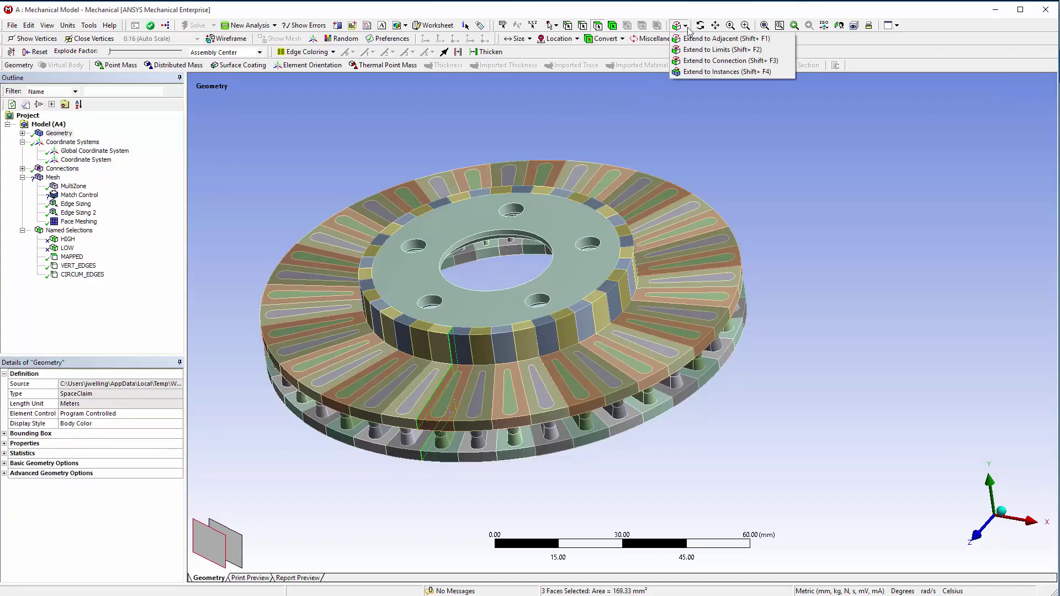
click(693, 72)
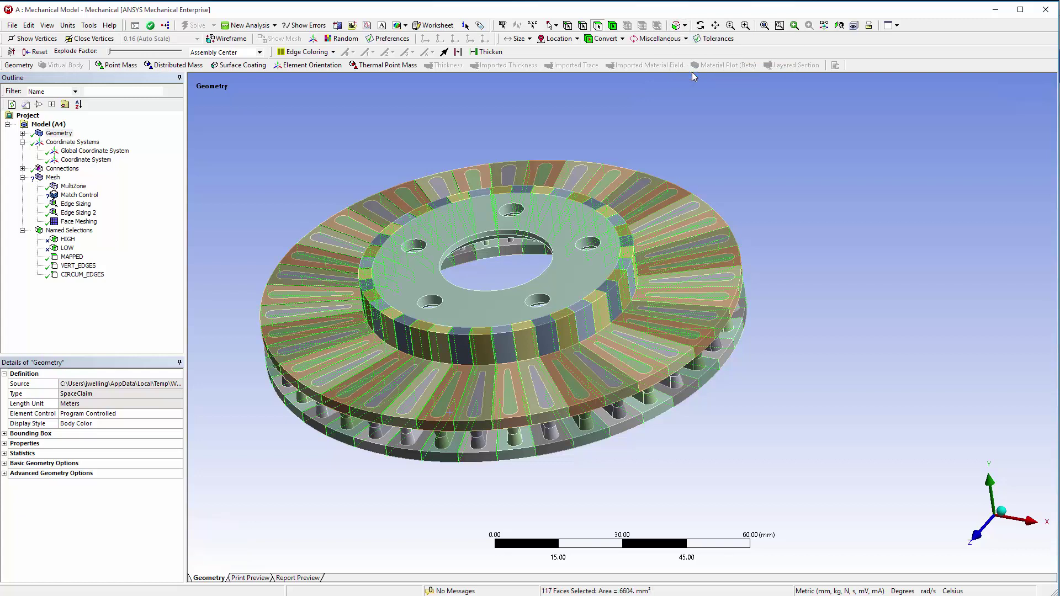
click(67, 249)
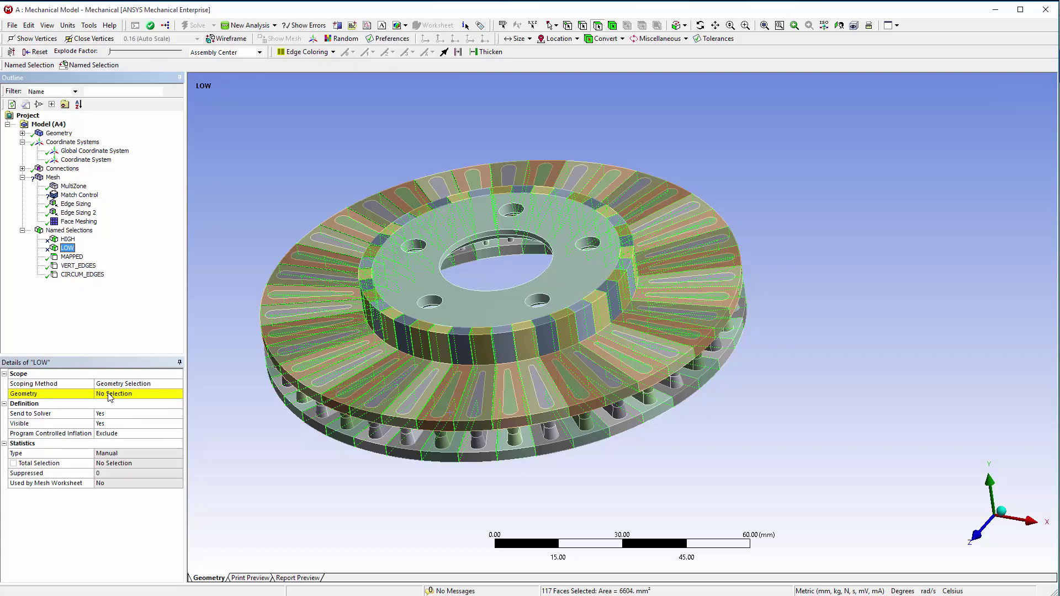
click(110, 396)
click(110, 395)
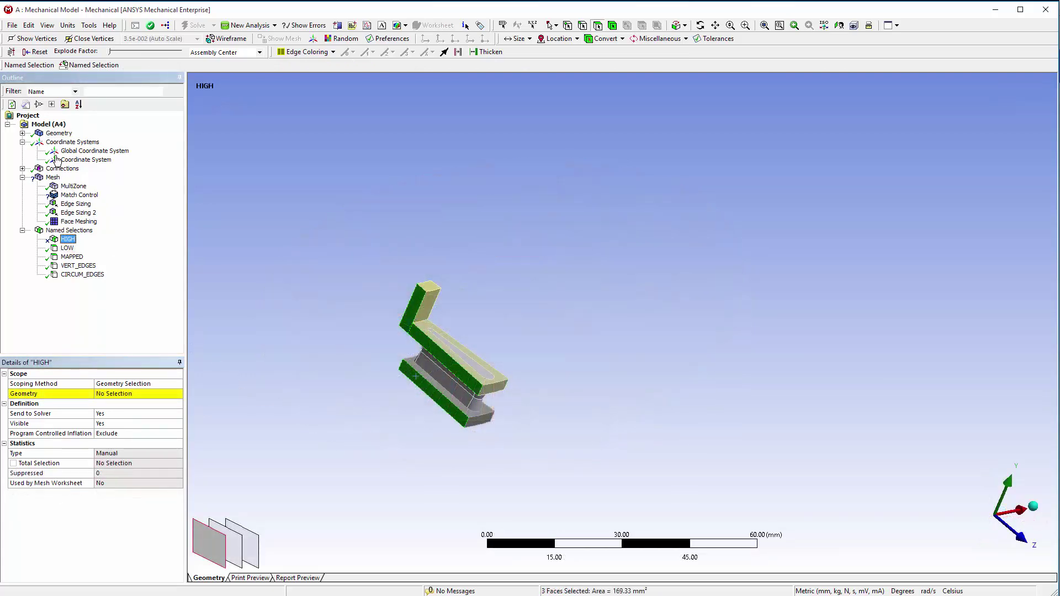
Show all rotor bodies and extend the picked faces to every sector instance
right_click(47, 135)
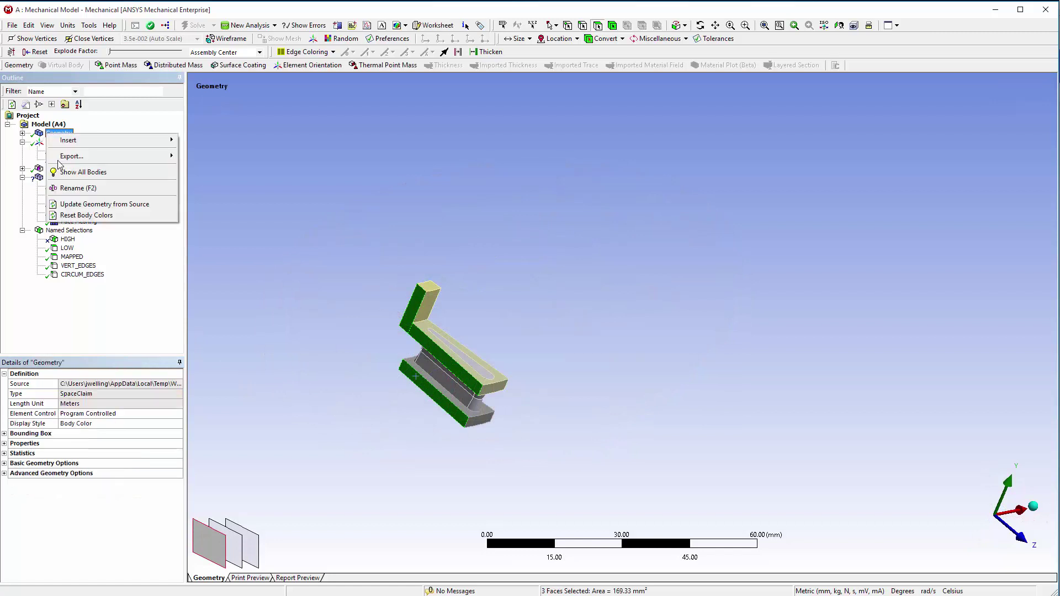
click(81, 173)
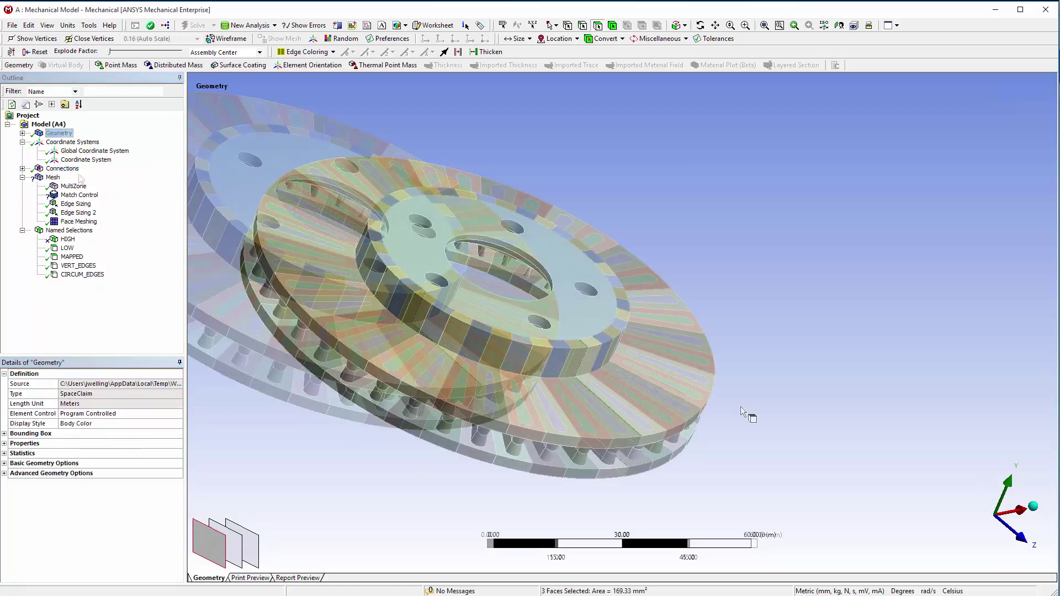
click(684, 25)
click(692, 73)
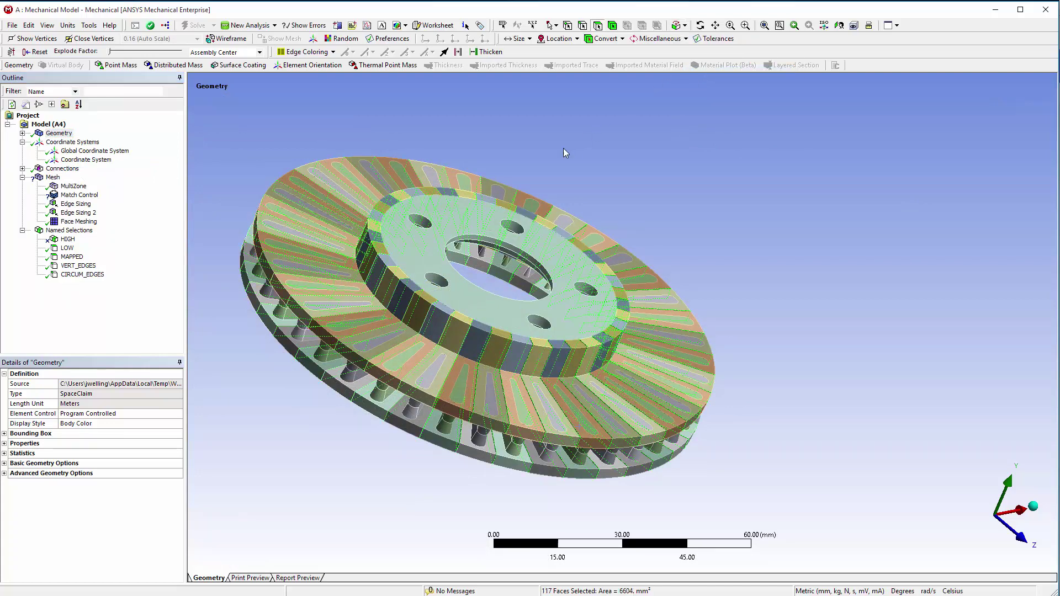
Assign the 117 extended faces (6604 mm²) to the HIGH named selection
click(67, 239)
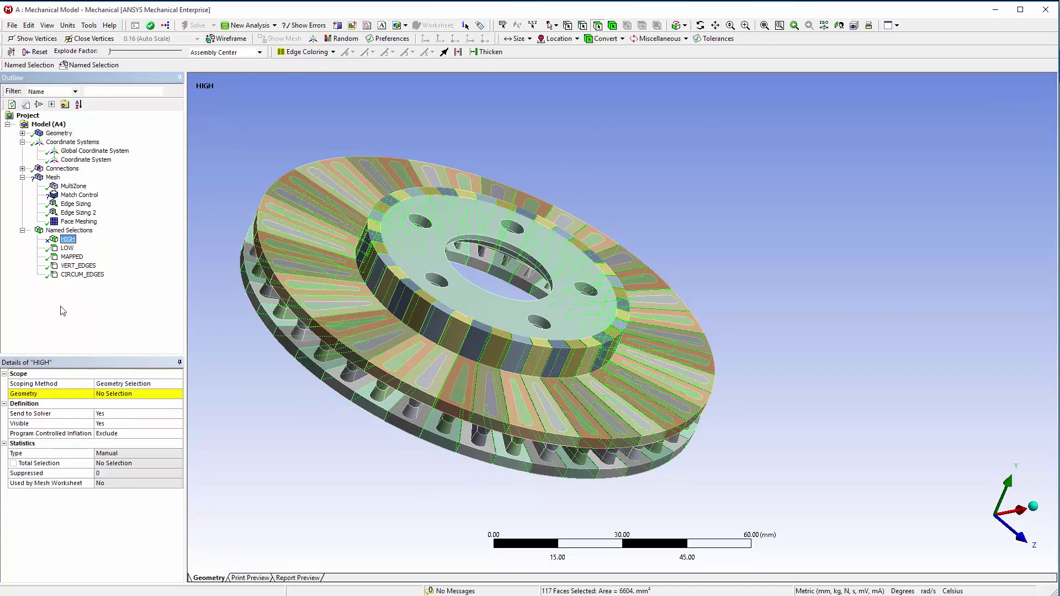
click(104, 395)
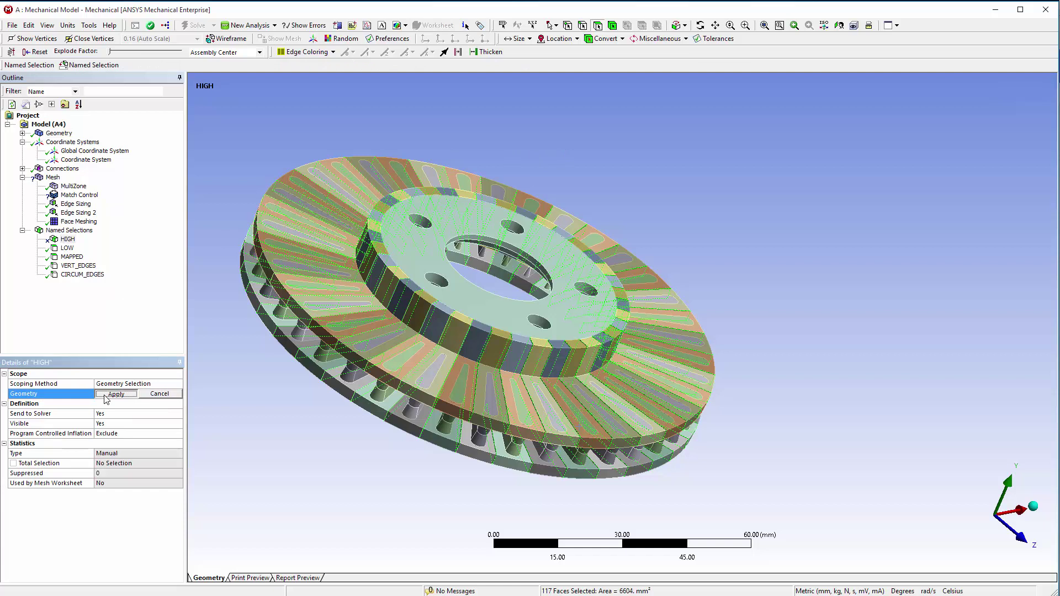
click(106, 394)
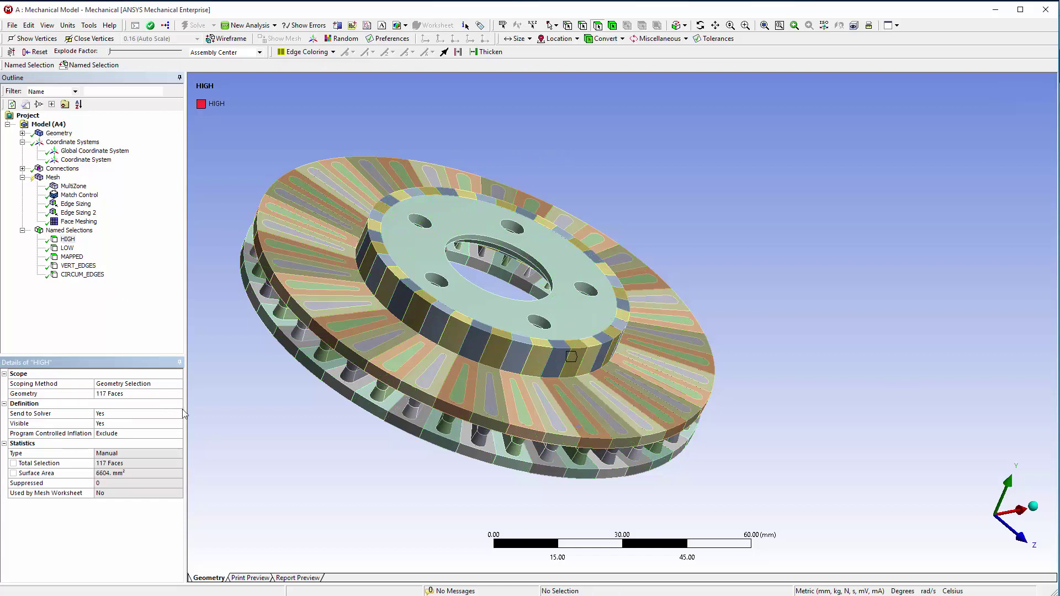
Hide every body except the SYS\Solid hub
click(22, 133)
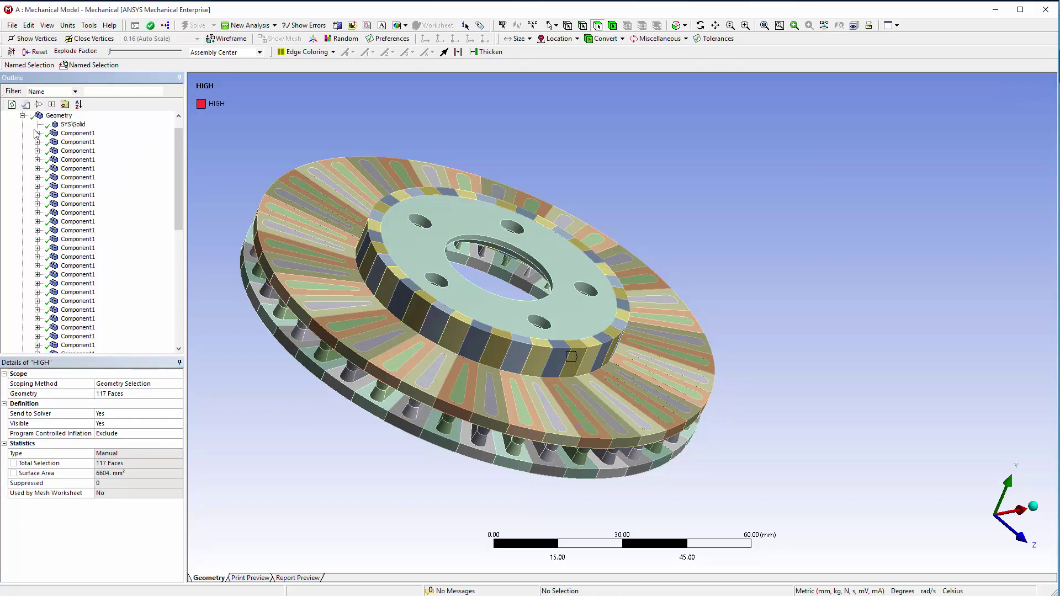
right_click(72, 127)
click(106, 222)
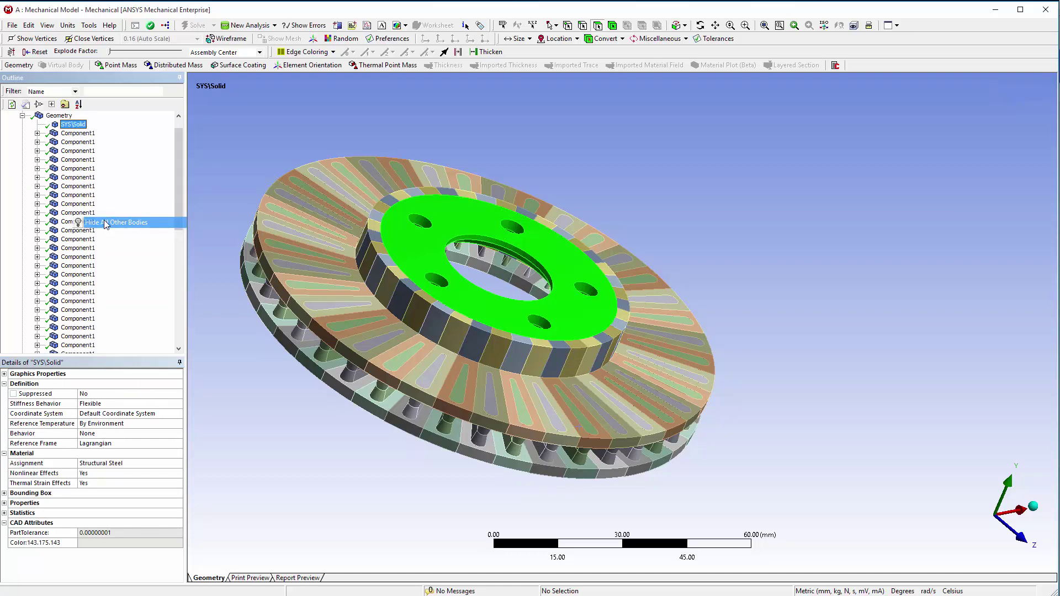
click(23, 116)
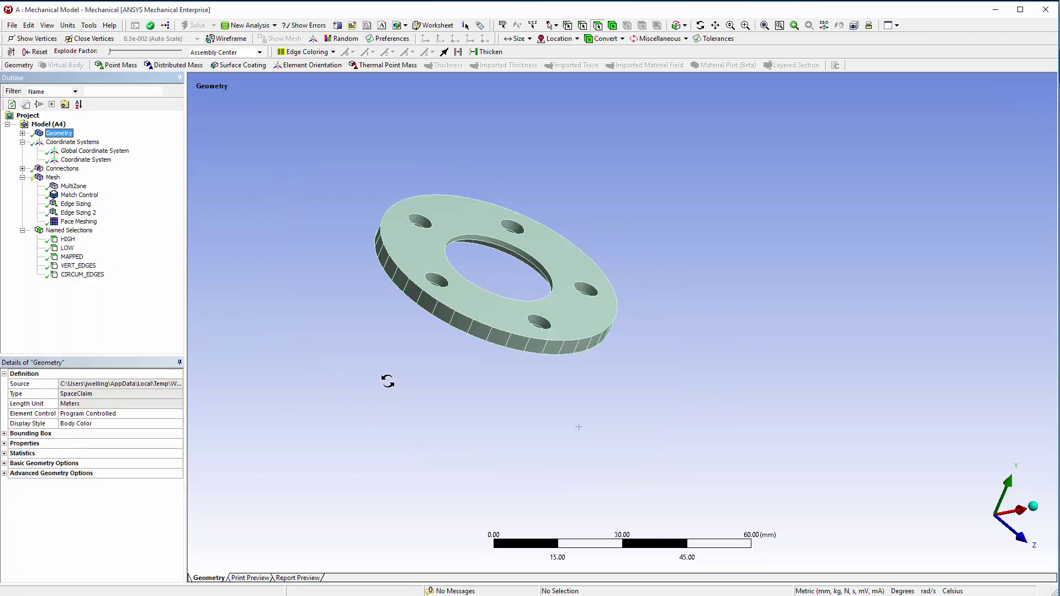
Pick a hub outer cylindrical face, extend to all 39, and assign them to MAPPED
middle_drag(386, 380, 337, 375)
click(441, 320)
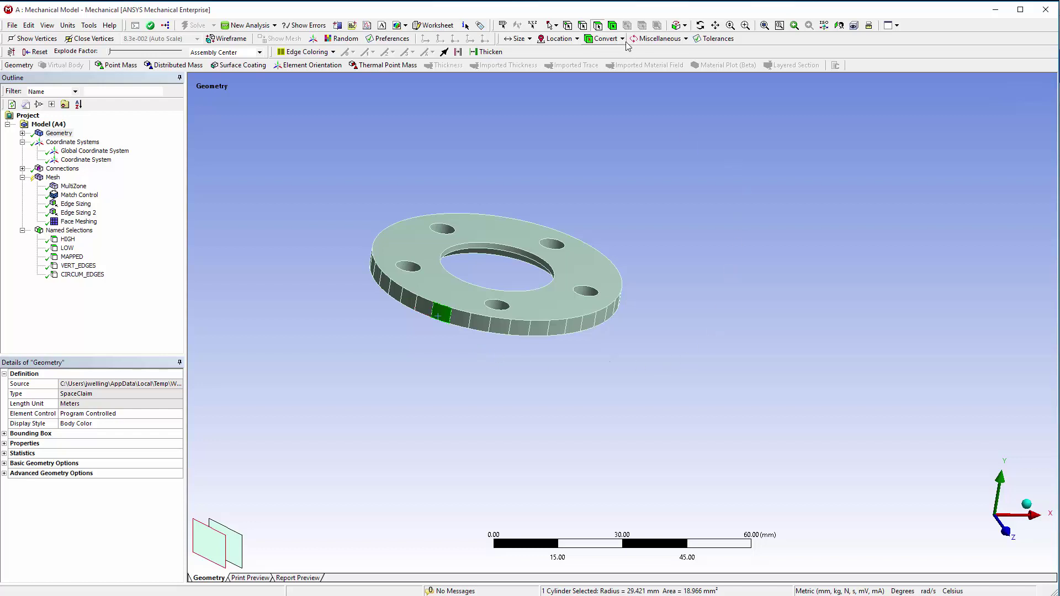
click(684, 26)
click(683, 50)
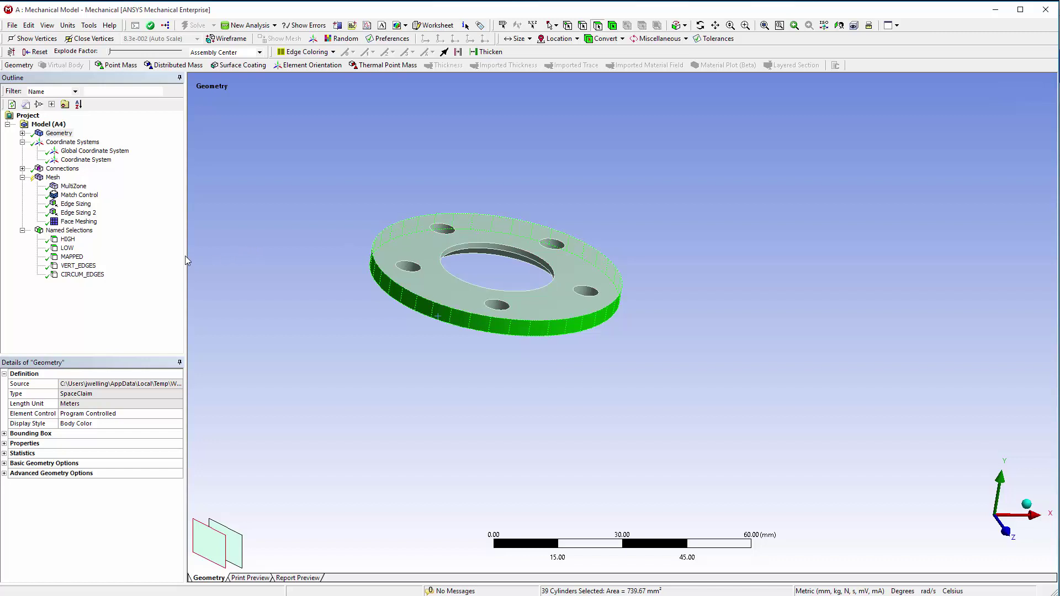
click(71, 257)
click(116, 394)
click(116, 394)
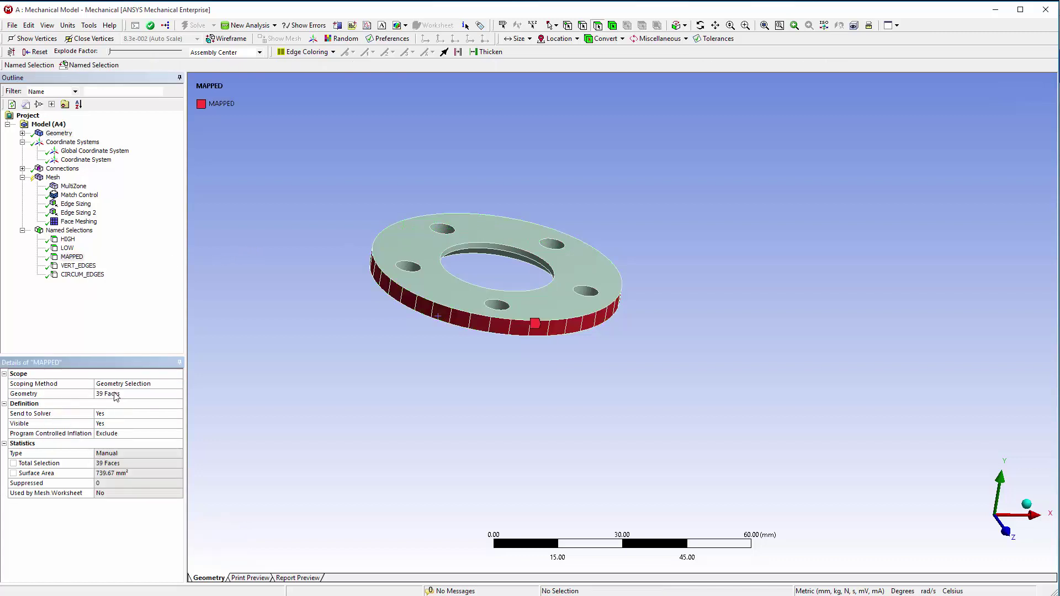
Rename the MAPPED named selection to MAPPED_HUB
right_click(72, 257)
click(111, 356)
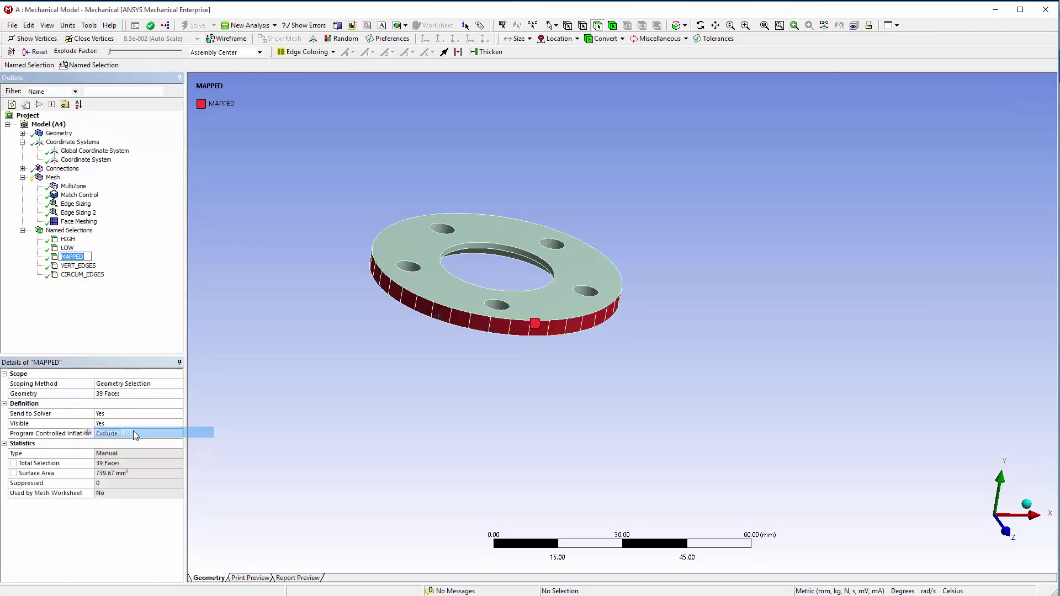
text(_HUB)
key(Return)
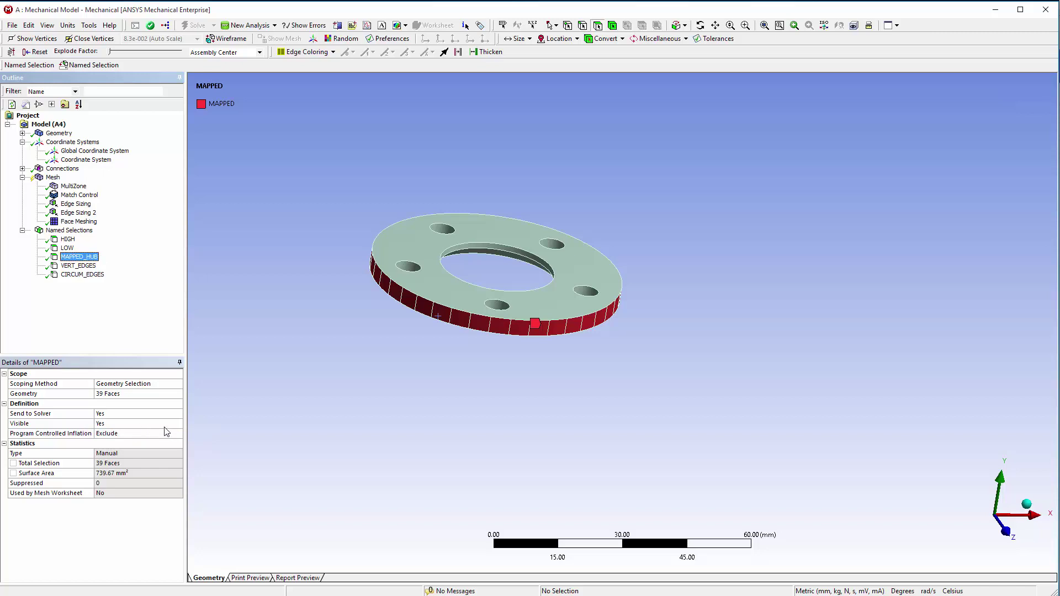
click(58, 133)
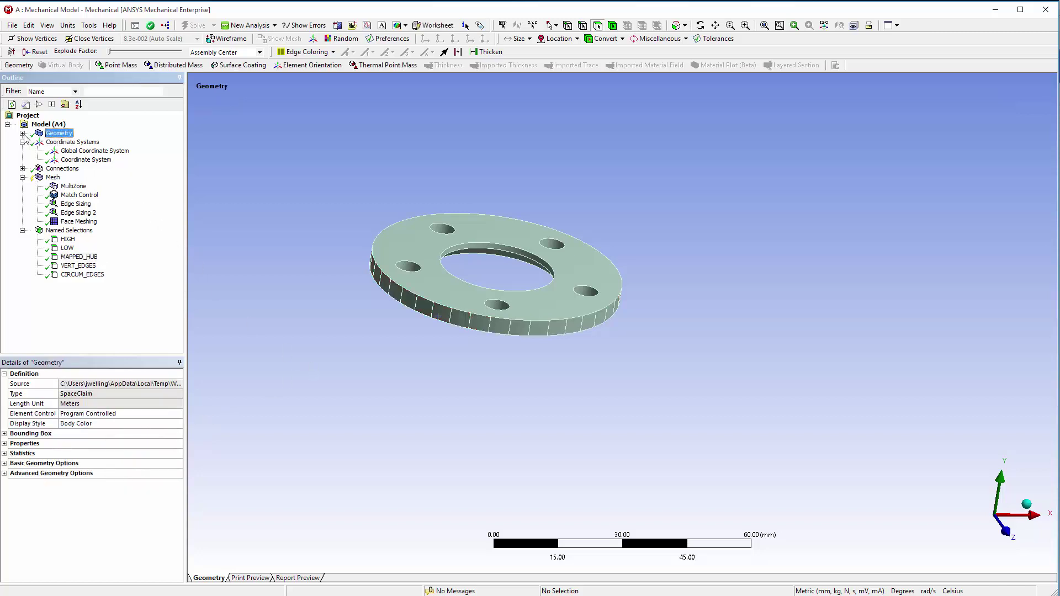
Show all rotor bodies, then hide only the hub body
click(22, 133)
right_click(64, 116)
click(88, 156)
right_click(65, 125)
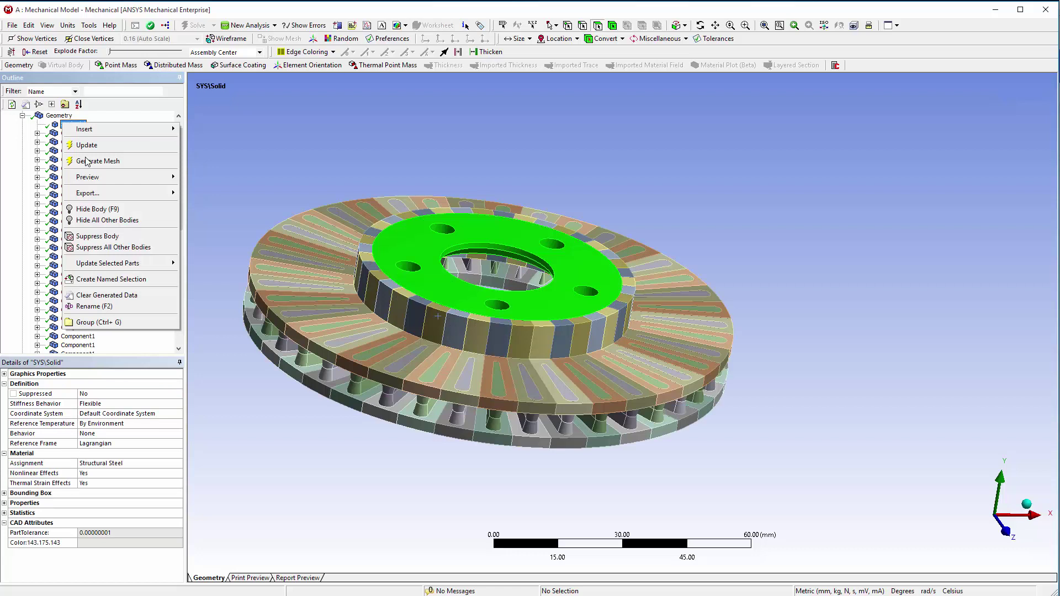
click(107, 213)
Extend an inner cylindrical sector face to all 39 instances and save them as MAPPED_SECTORS
click(423, 223)
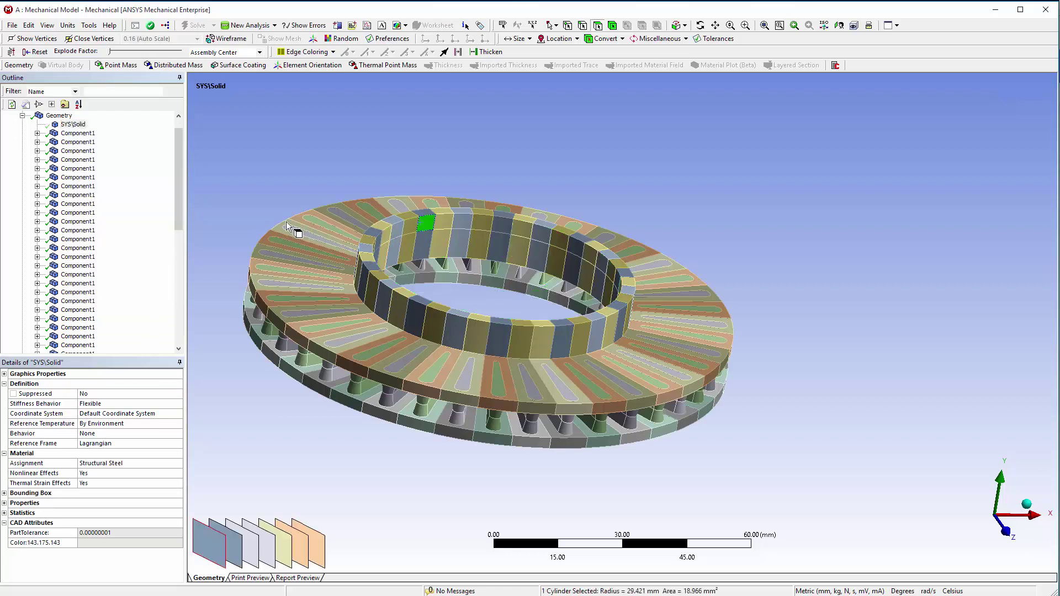
click(23, 115)
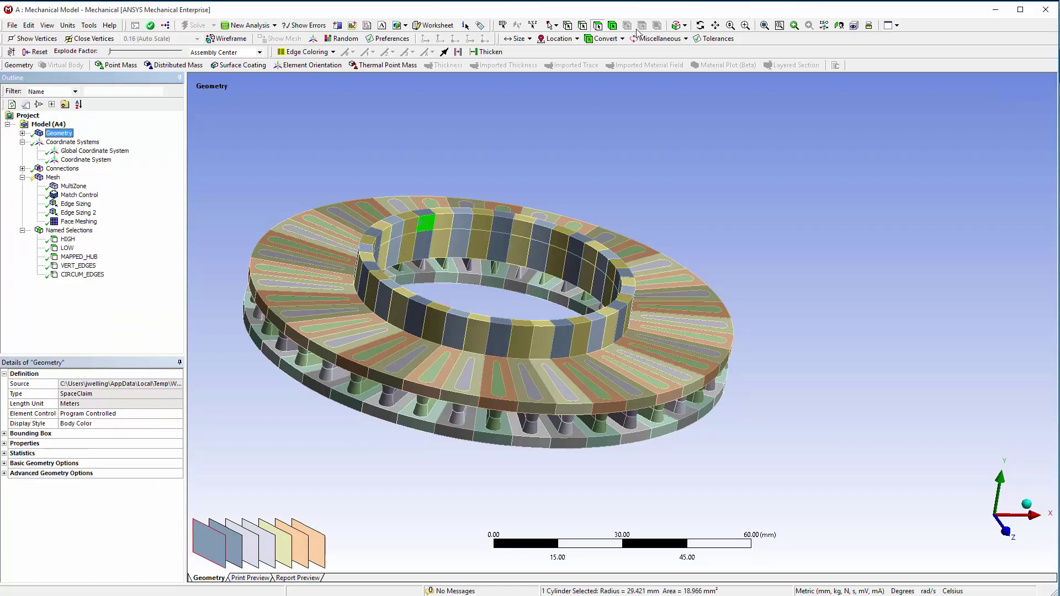
click(685, 26)
click(717, 71)
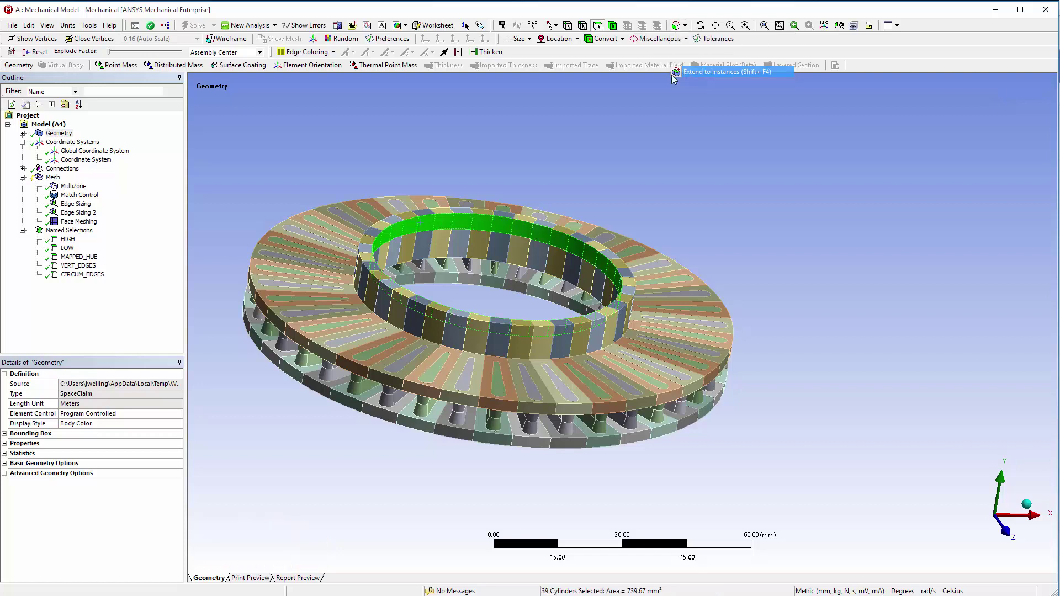
right_click(444, 220)
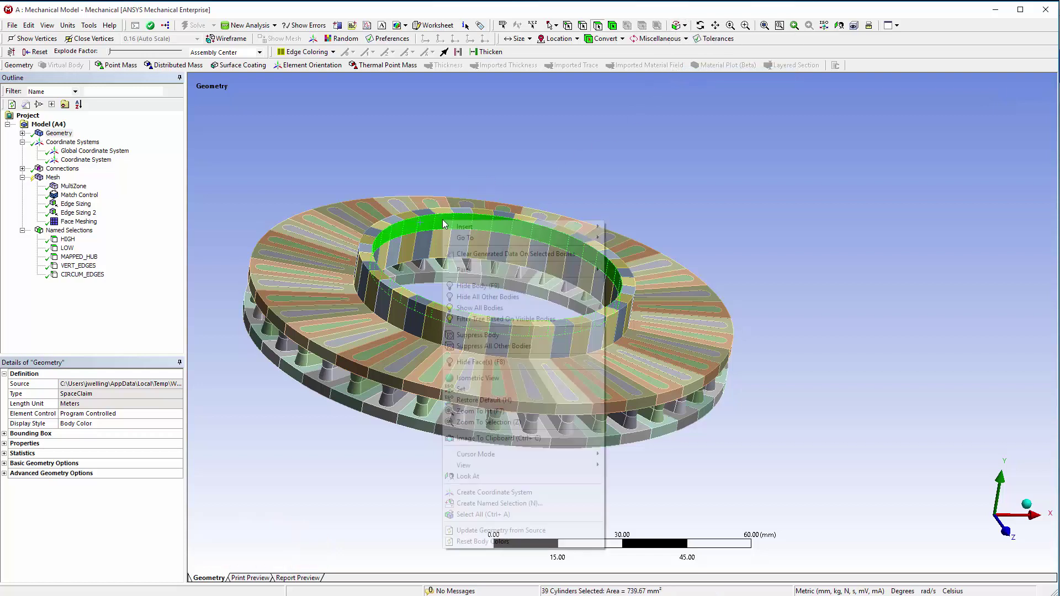
click(496, 502)
text(MA)
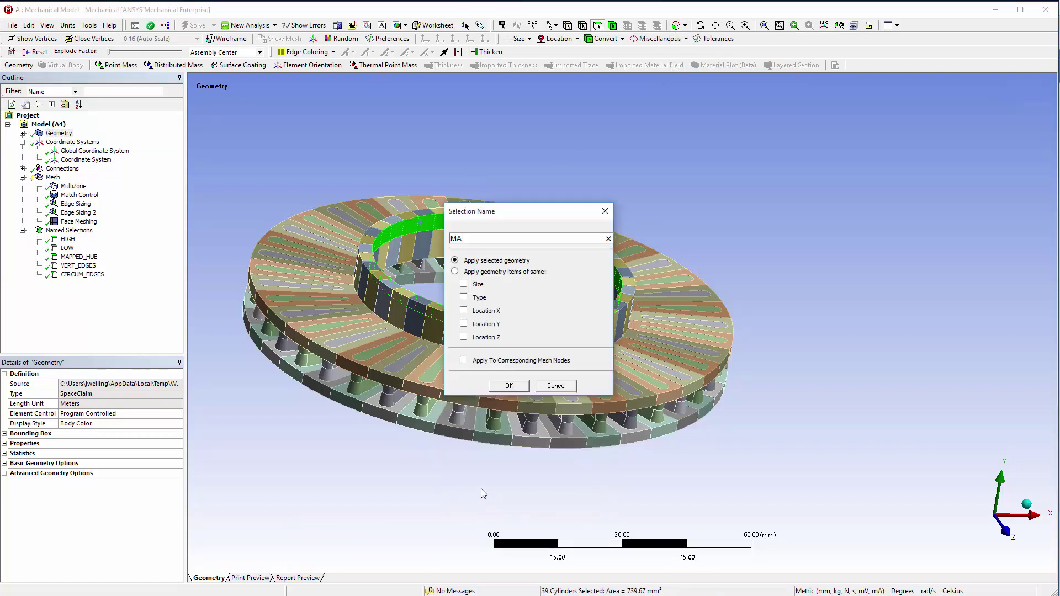
text(PPED_SECTORS)
click(509, 386)
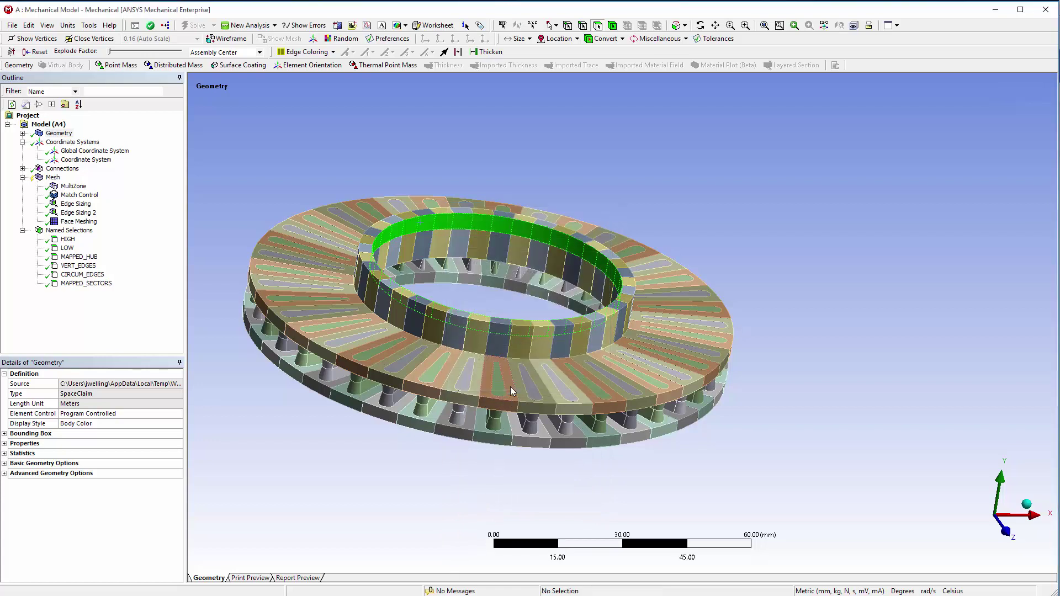
Merge the MAPPED_SECTORS and MAPPED_HUB named selections
click(87, 284)
ctrl+click(87, 258)
right_click(87, 261)
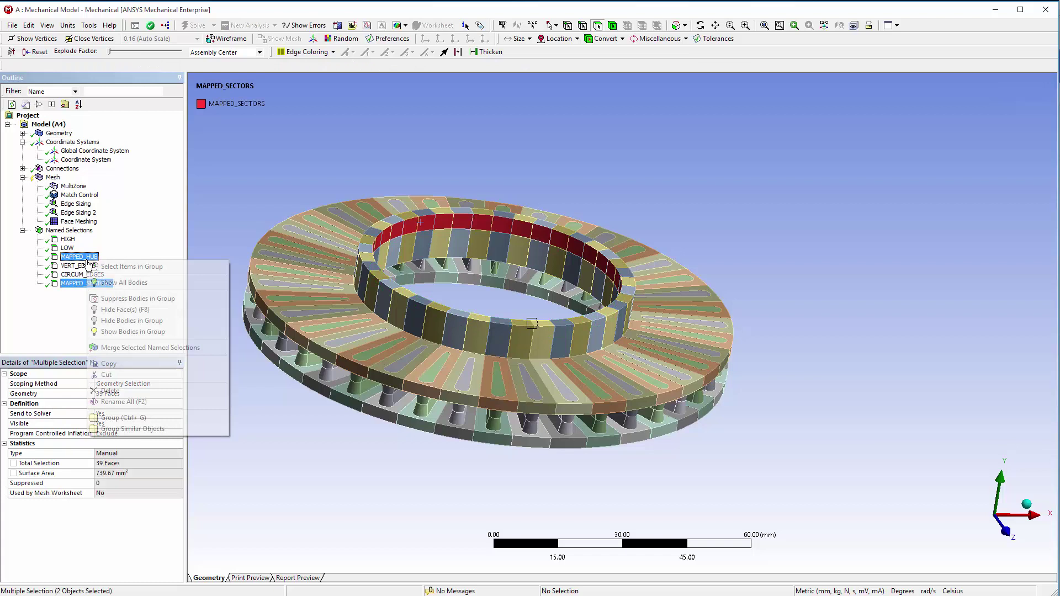
click(122, 347)
Name the merged selection MAPPED, then hide every body except the hub
text(MAPPED)
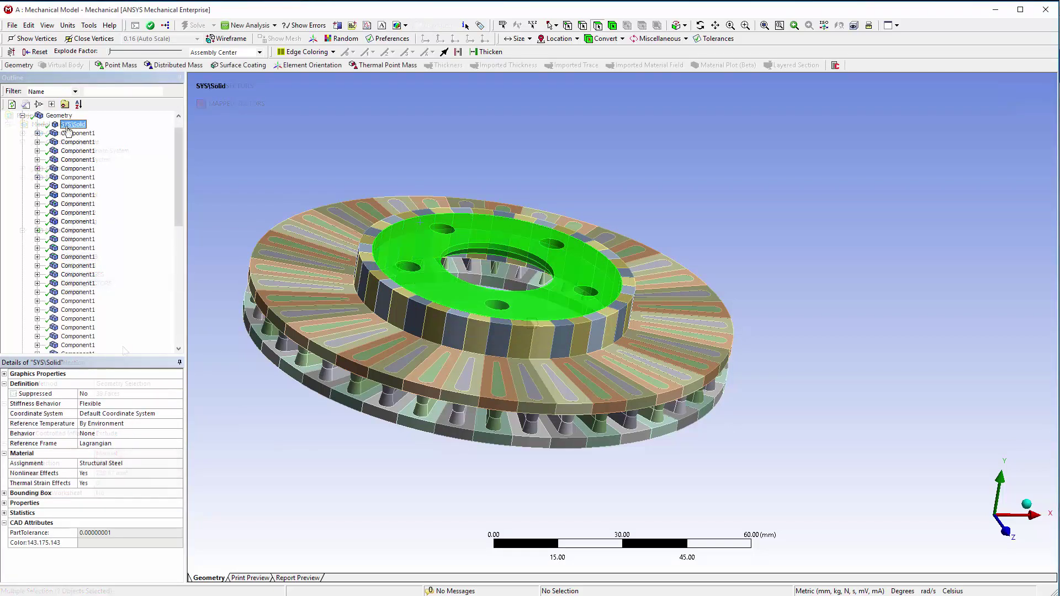
right_click(72, 125)
click(106, 225)
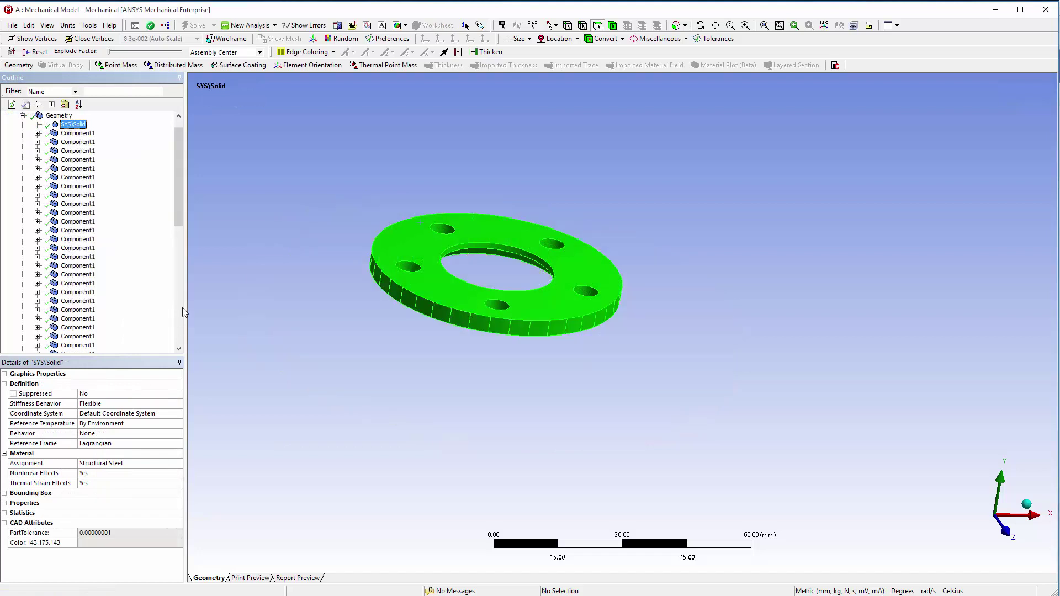
click(338, 352)
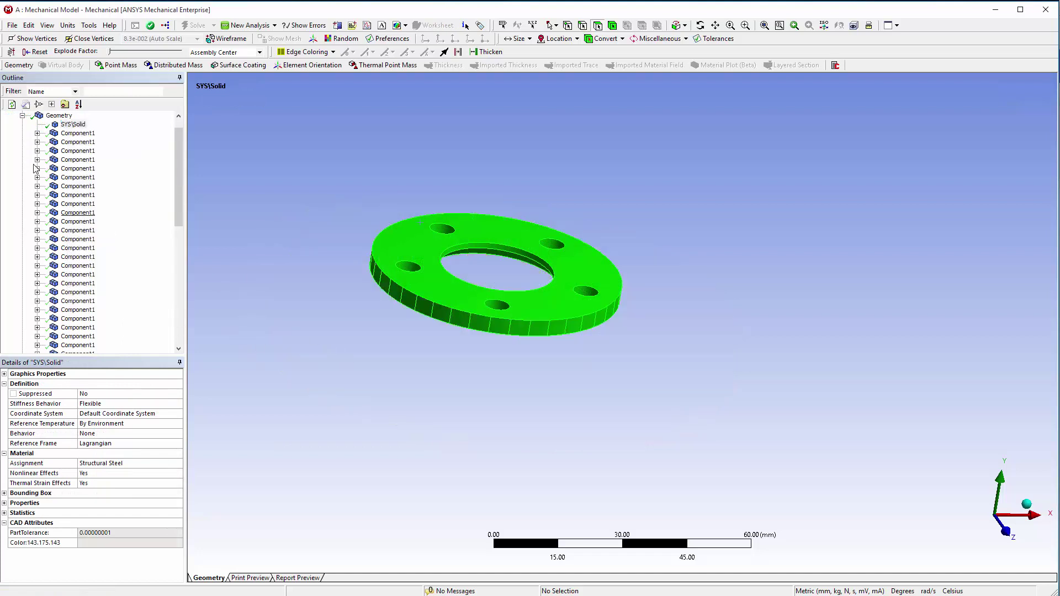
click(22, 117)
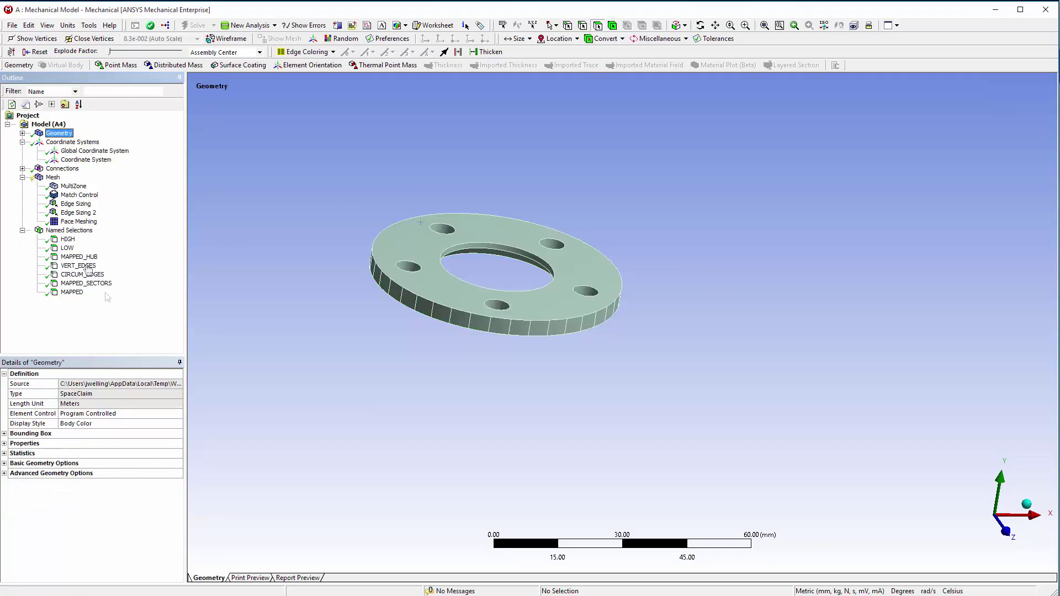
In edge mode, pick one hub rim edge and extend it to all 39 rim edges
click(582, 25)
click(466, 313)
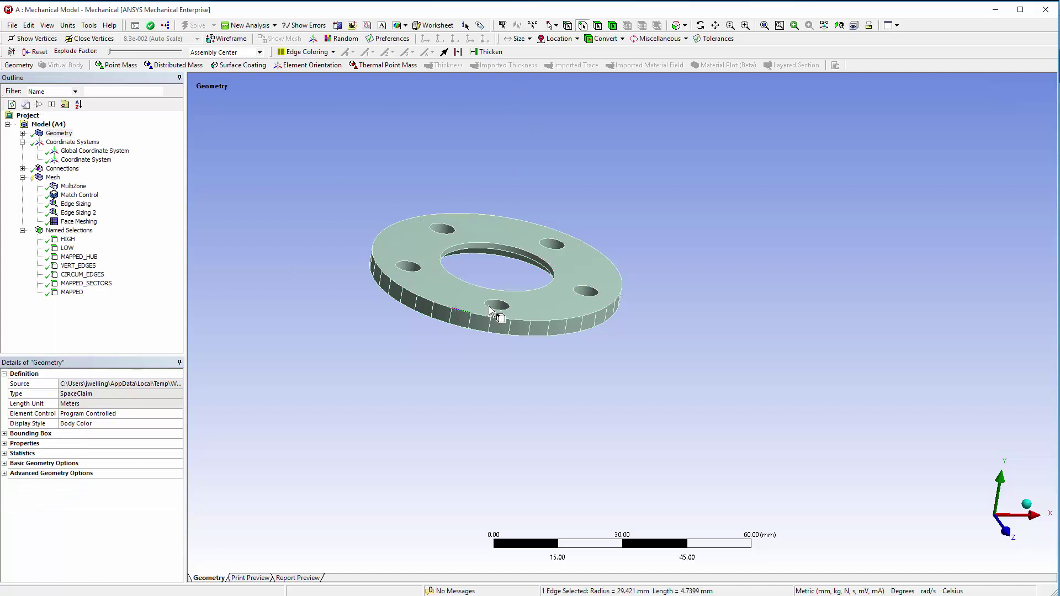
click(685, 25)
click(718, 49)
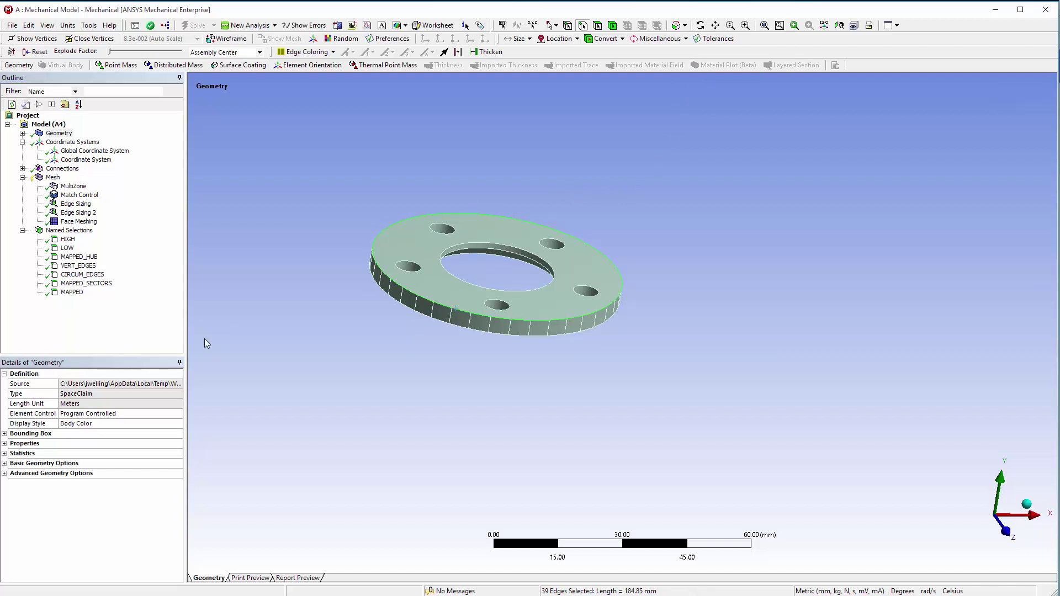
Rename CIRCUM_EDGES to CIRCUM_EDGES_HUB for the 39 hub rim edges (184.85 mm)
click(83, 275)
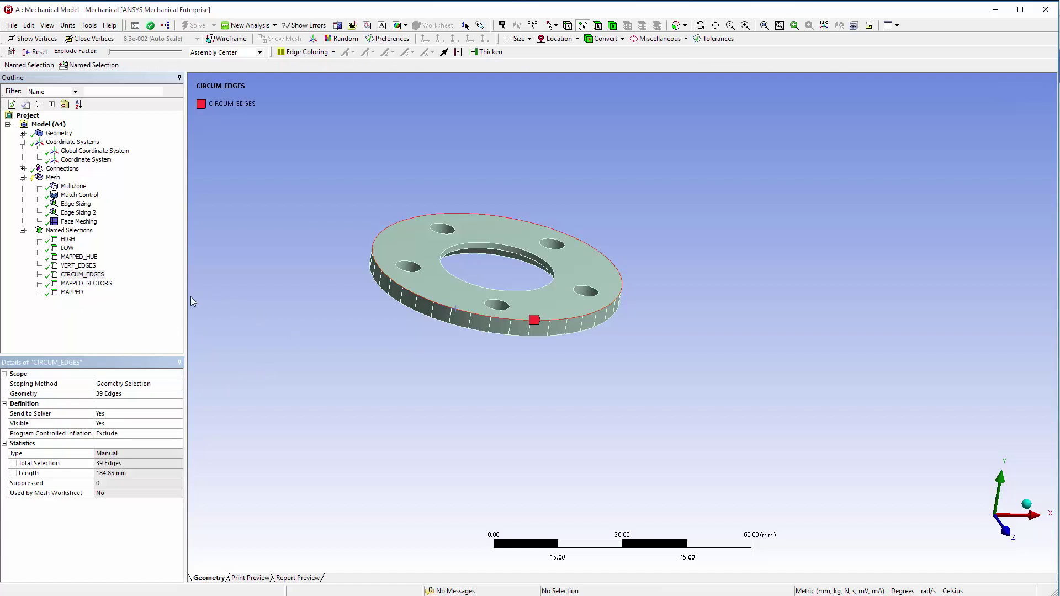
right_click(87, 275)
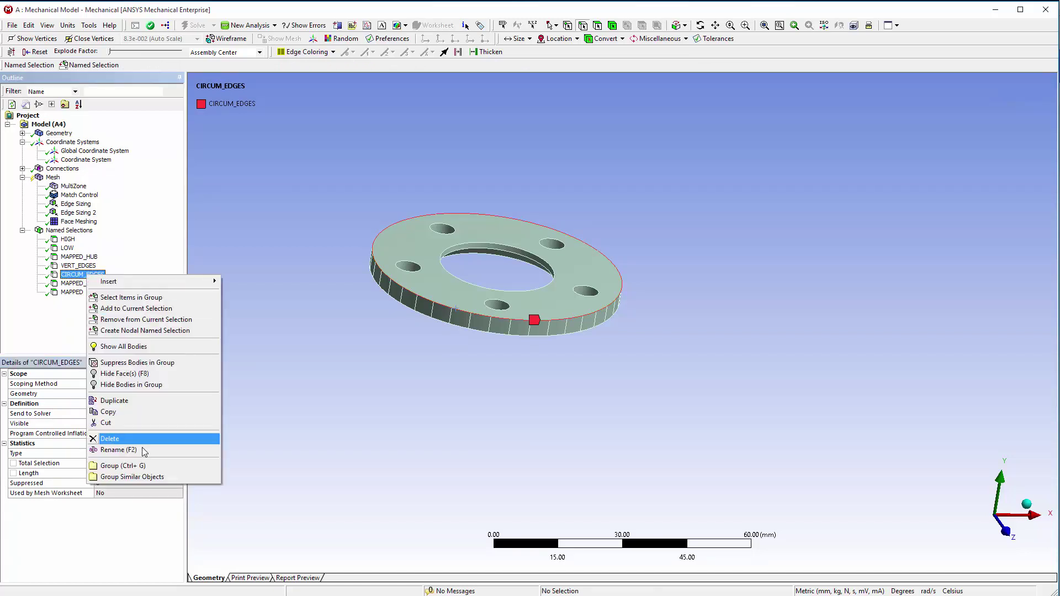
click(144, 452)
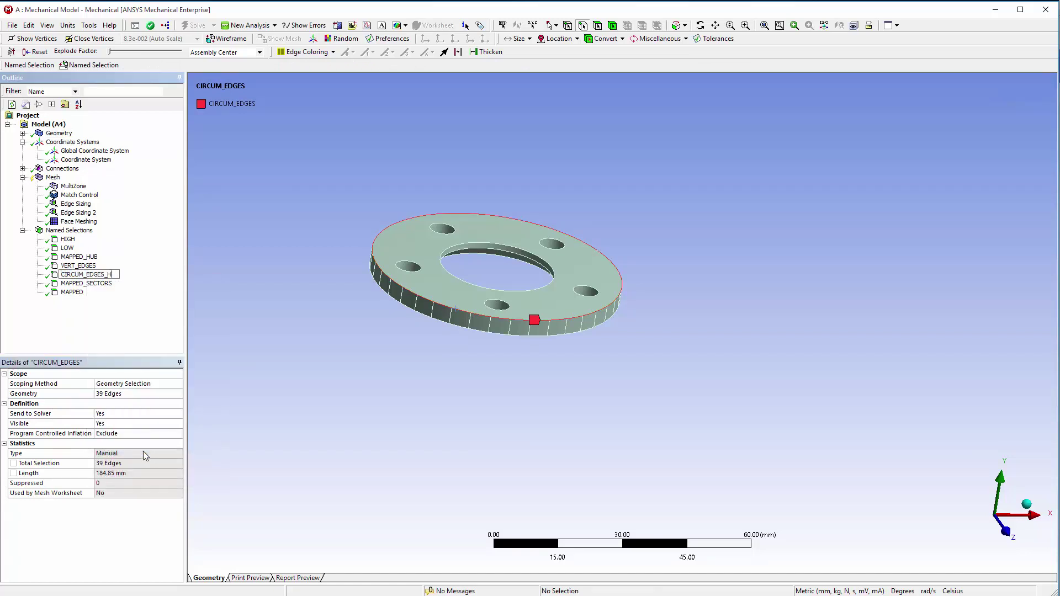
key(Return)
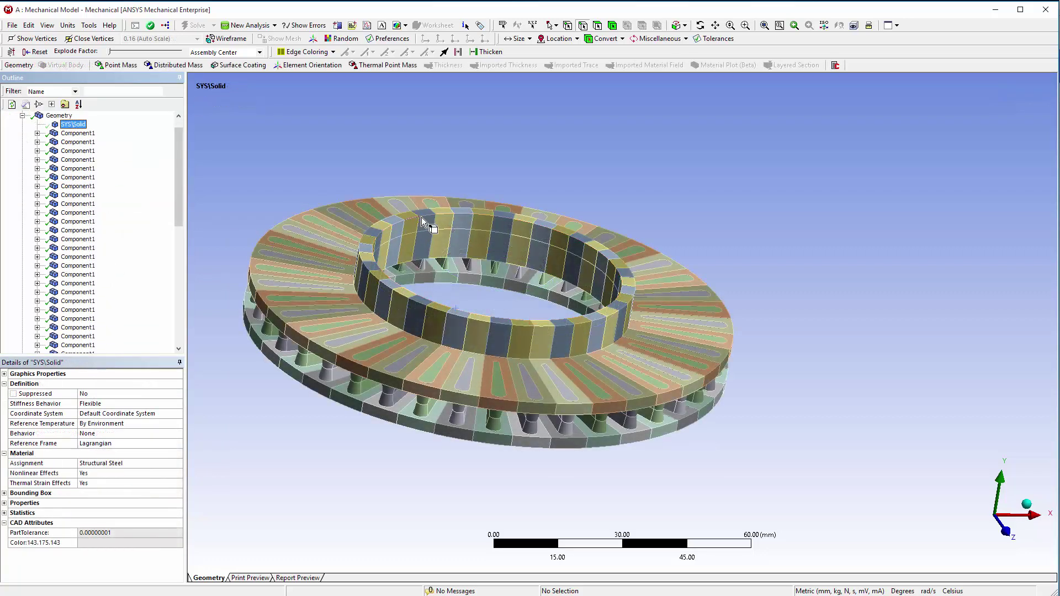
Pick one sector-to-hub edge and extend it to the full 39-edge loop
click(427, 218)
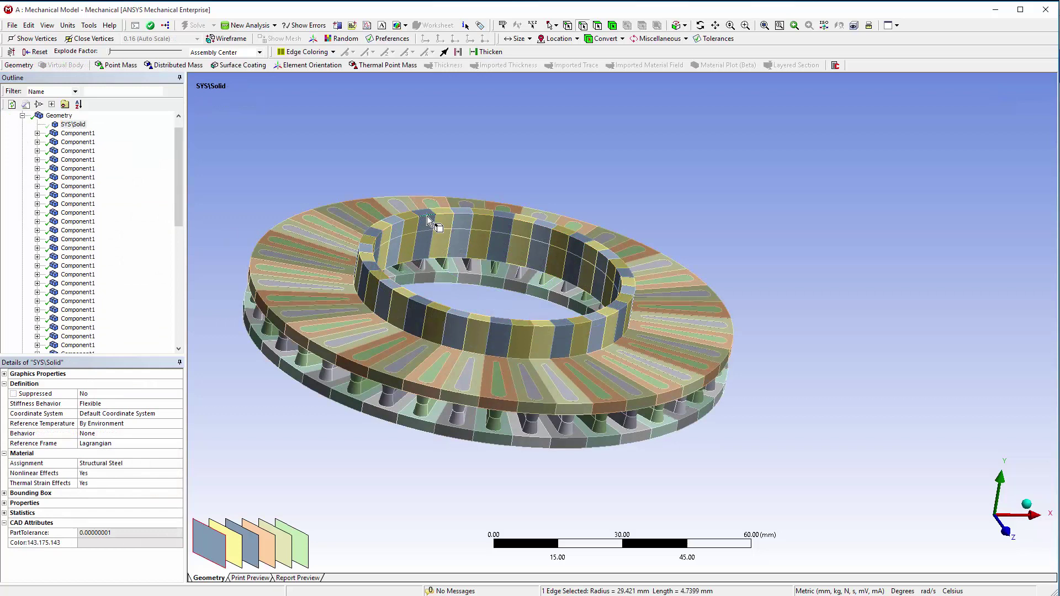
click(685, 25)
click(718, 48)
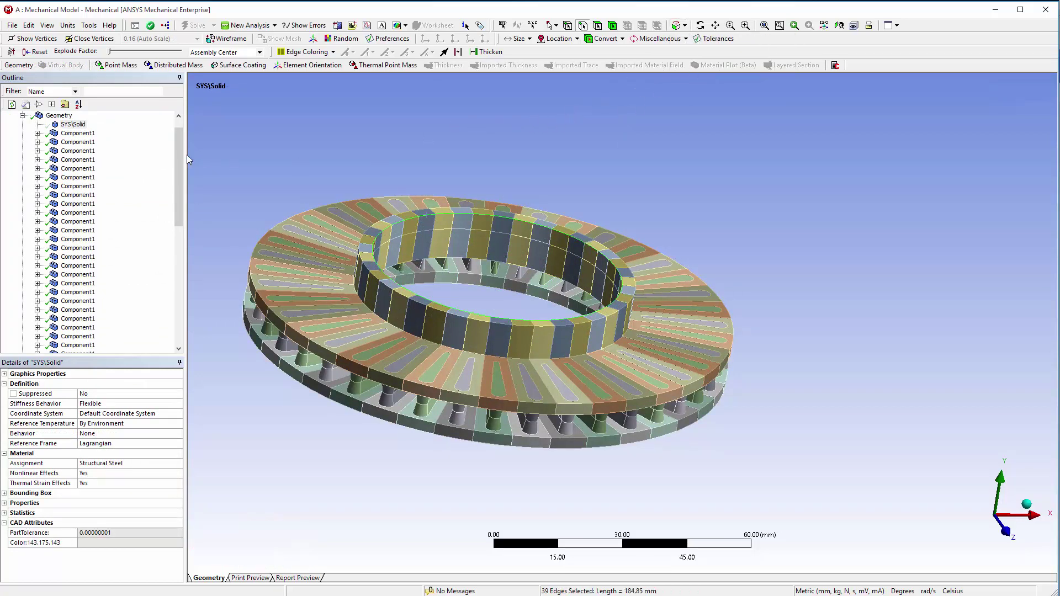
click(22, 116)
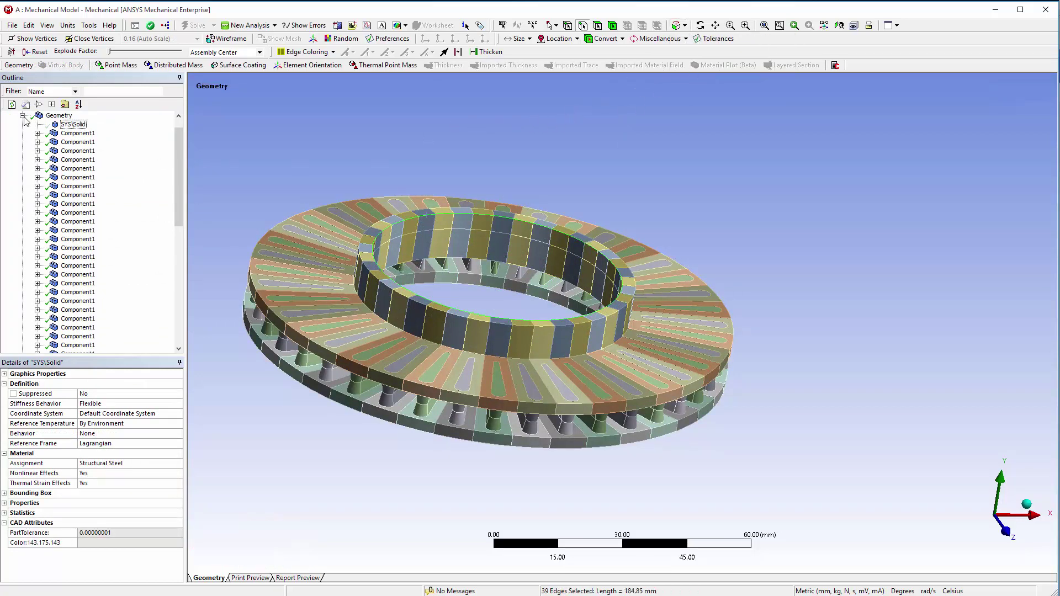
Start a named selection from the picked edges called CIRCUM_EDGES_SECTORS
right_click(458, 215)
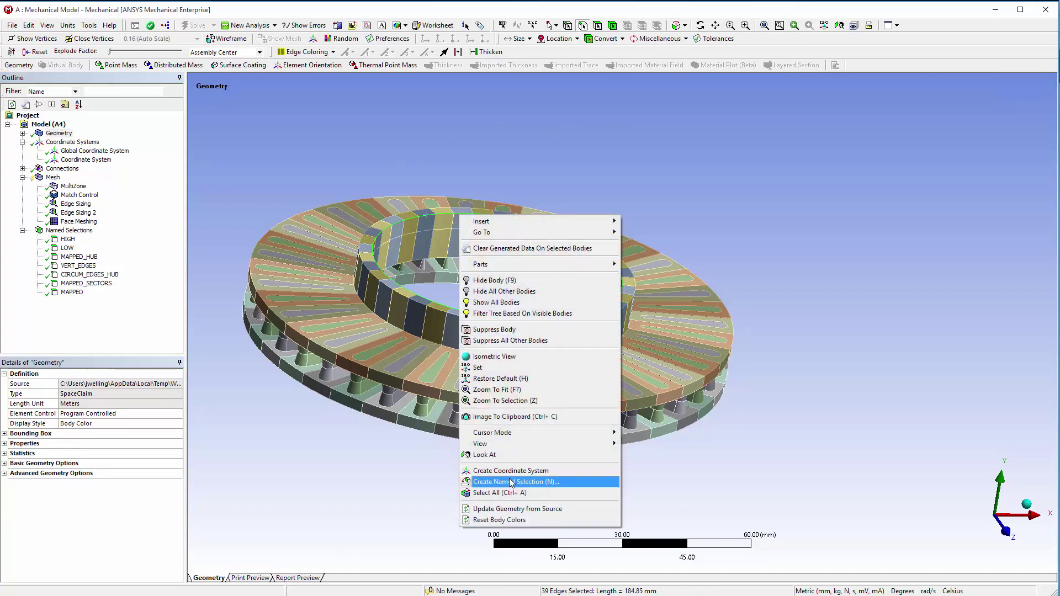
click(510, 482)
text(CIRCUM_EDGES_SECTORS)
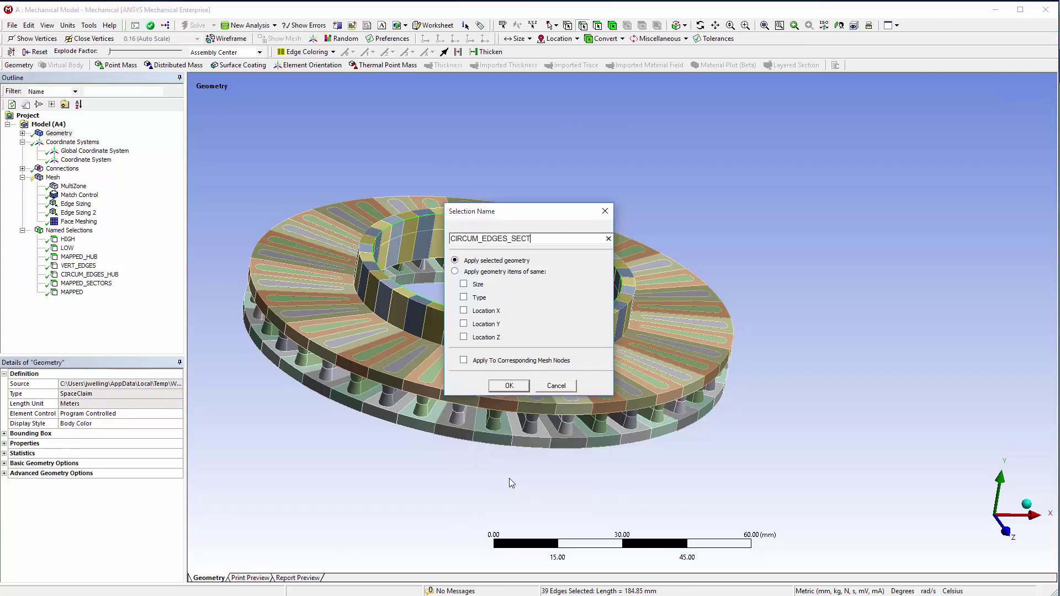
Confirm CIRCUM_EDGES_SECTORS, then merge it with CIRCUM_EDGES_HUB into CIRCUM_EDGES
click(503, 389)
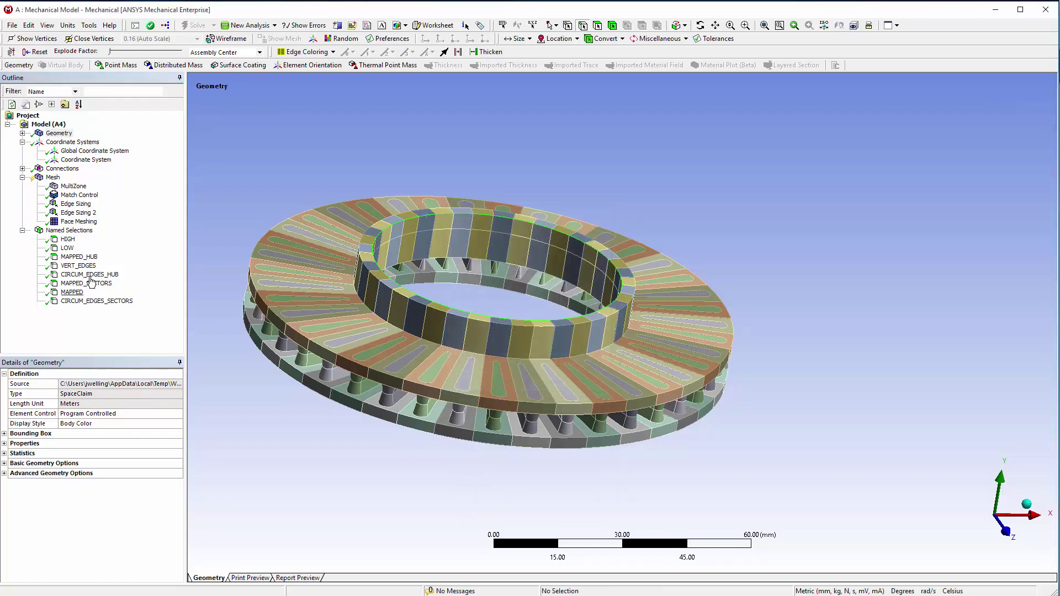
click(90, 275)
ctrl+click(94, 301)
right_click(92, 301)
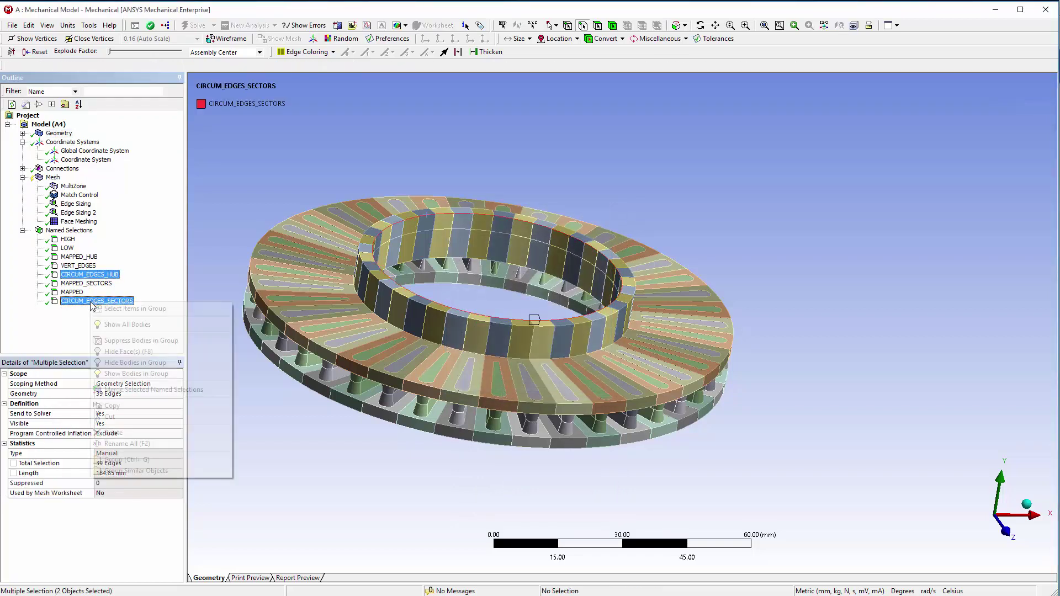
click(129, 390)
text(C)
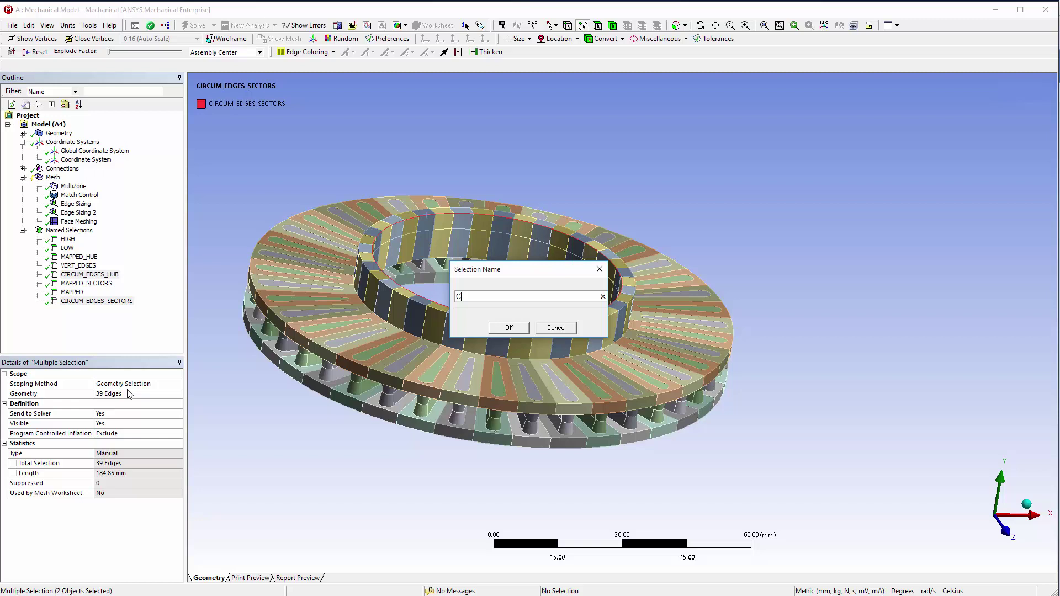
text(IRCUM_EDGES)
key(Return)
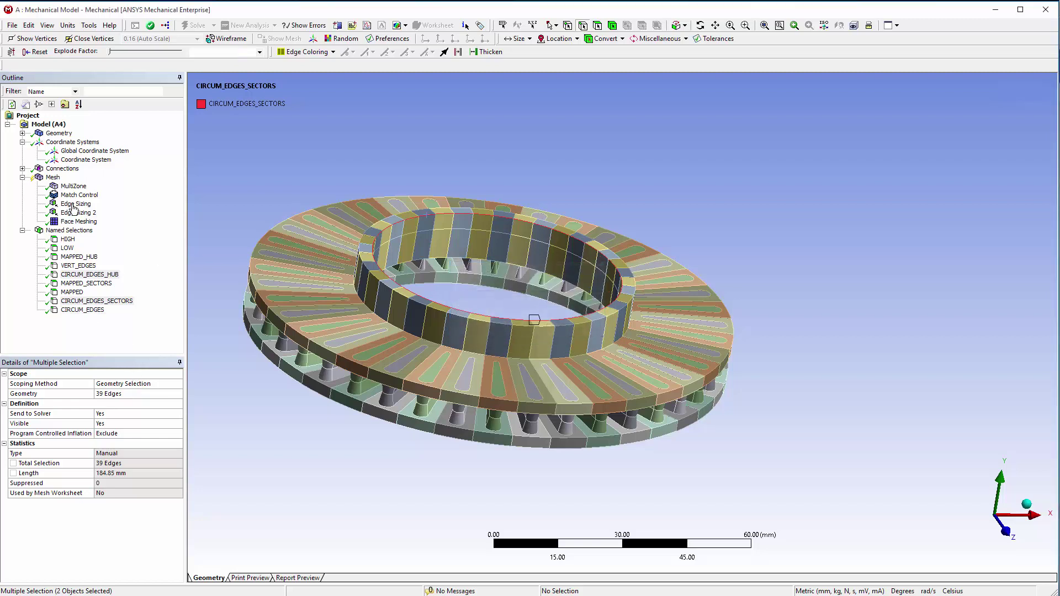
Unhide the hub body and hide every other body so only the hub remains
double_click(55, 133)
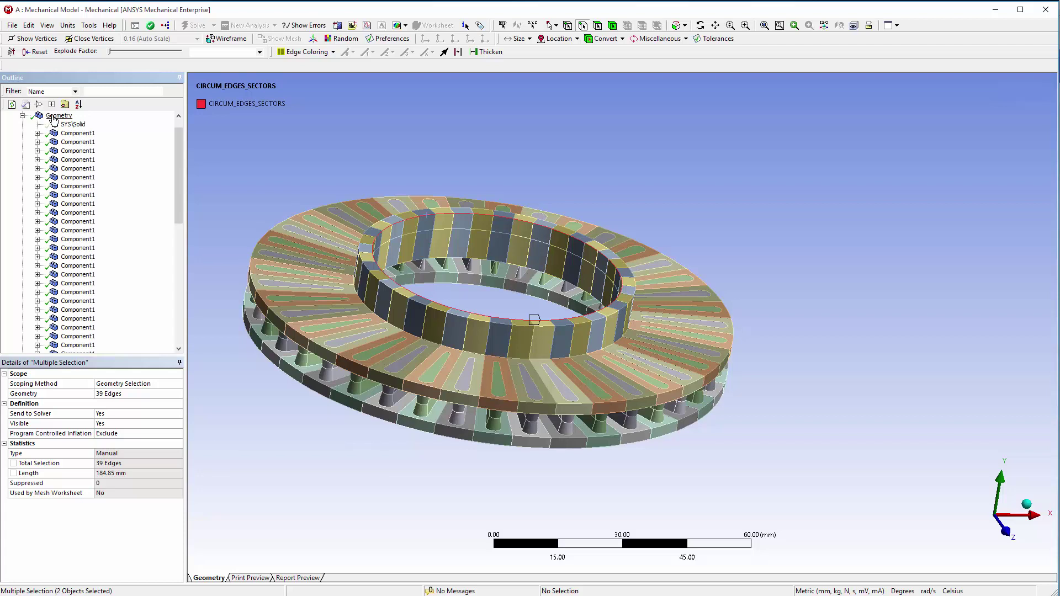
click(53, 117)
right_click(53, 118)
click(83, 154)
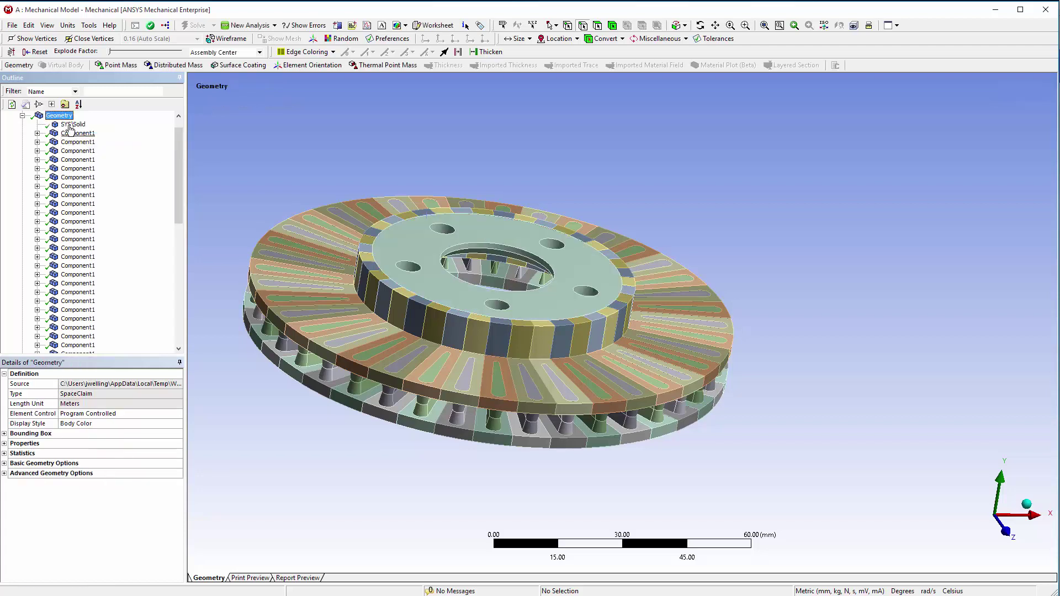
click(70, 125)
right_click(70, 125)
click(105, 224)
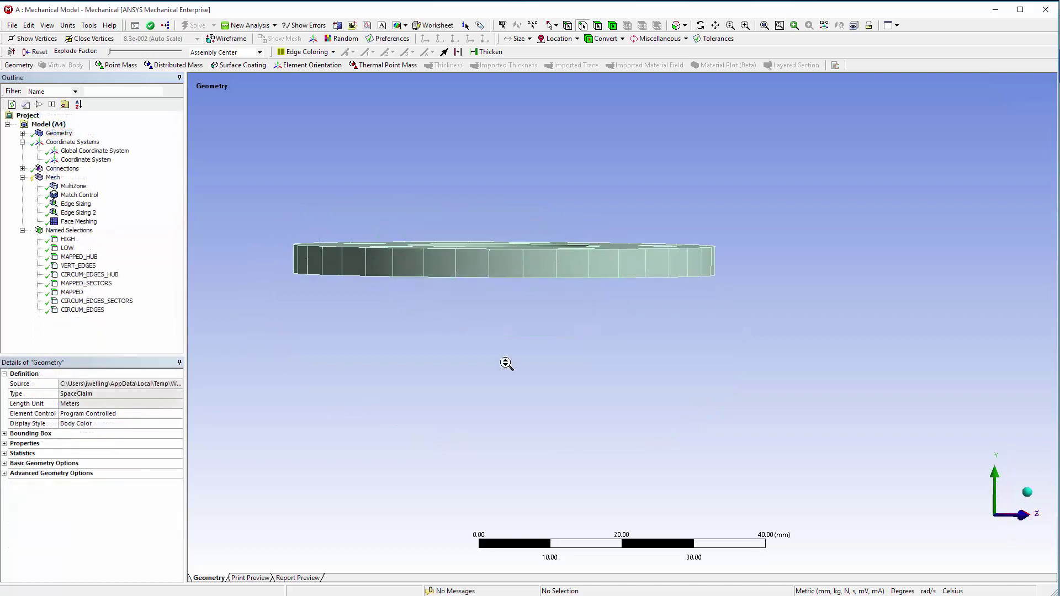
View the hub edge-on in wireframe and box-select its 39 vertical edges
middle_drag(502, 359, 506, 364)
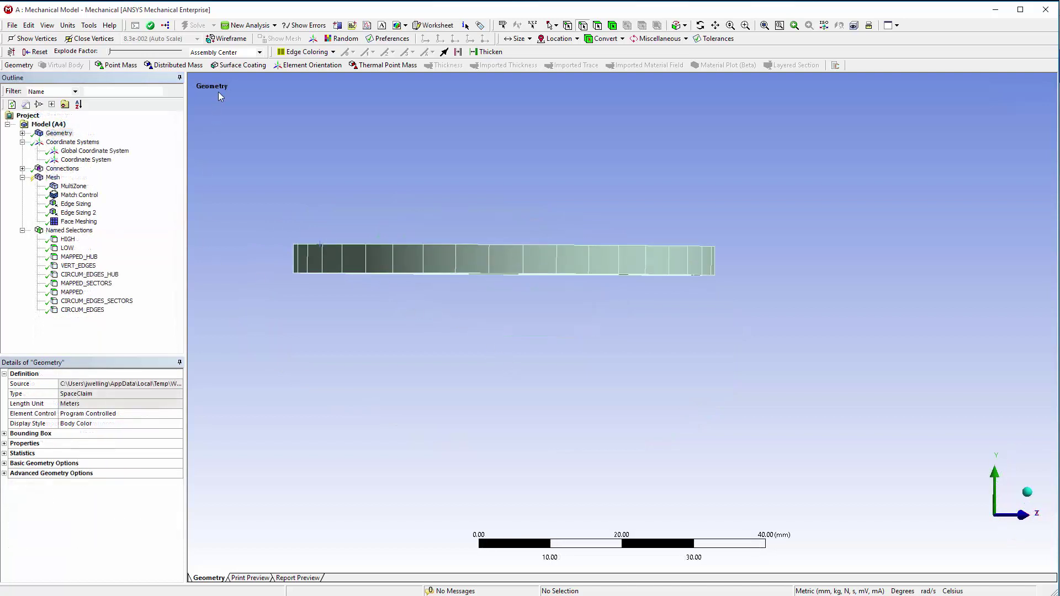
click(227, 39)
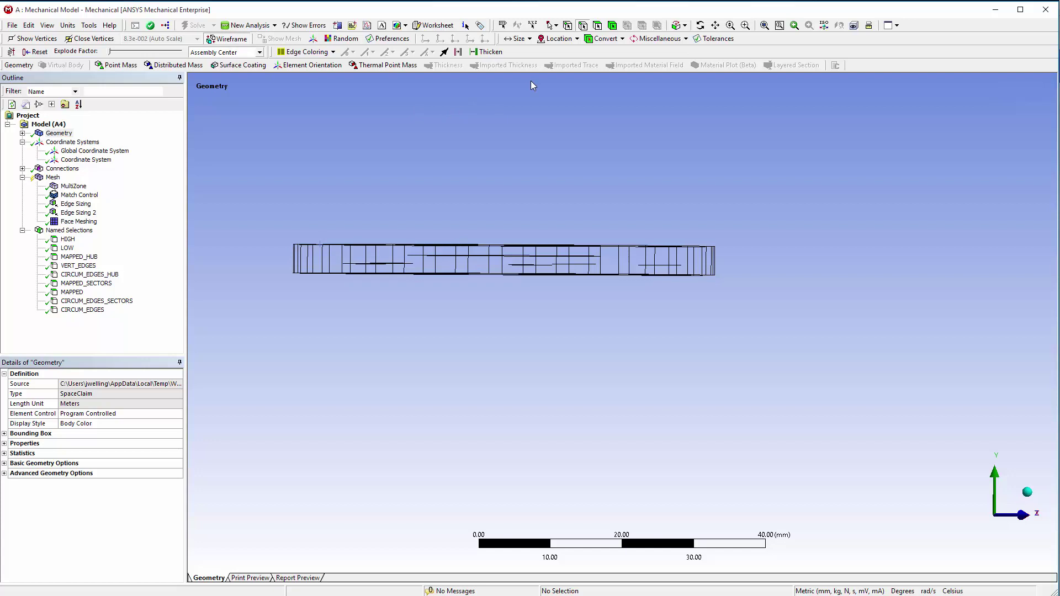
click(556, 25)
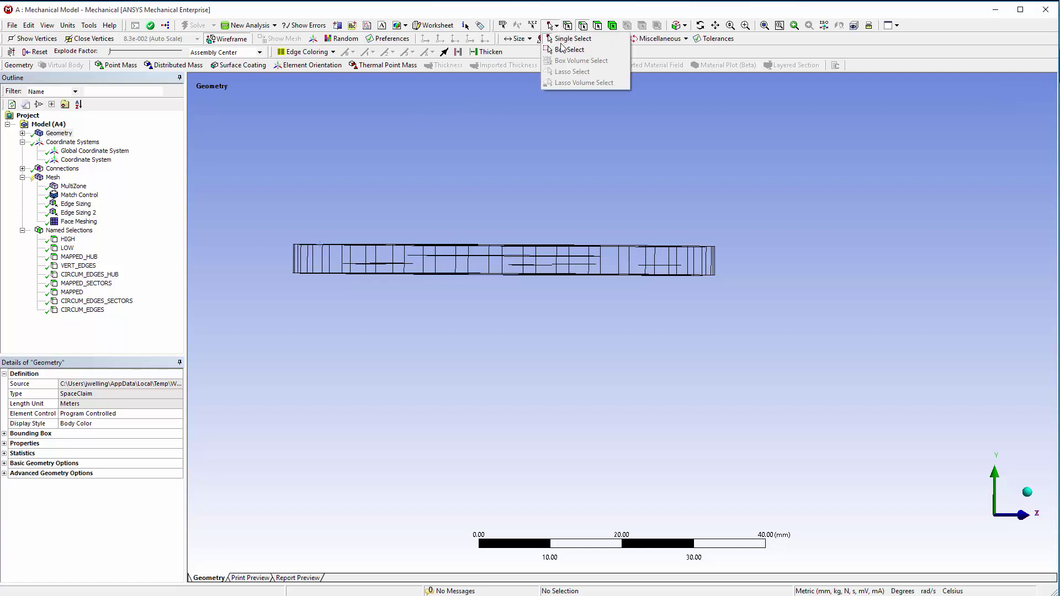
click(563, 49)
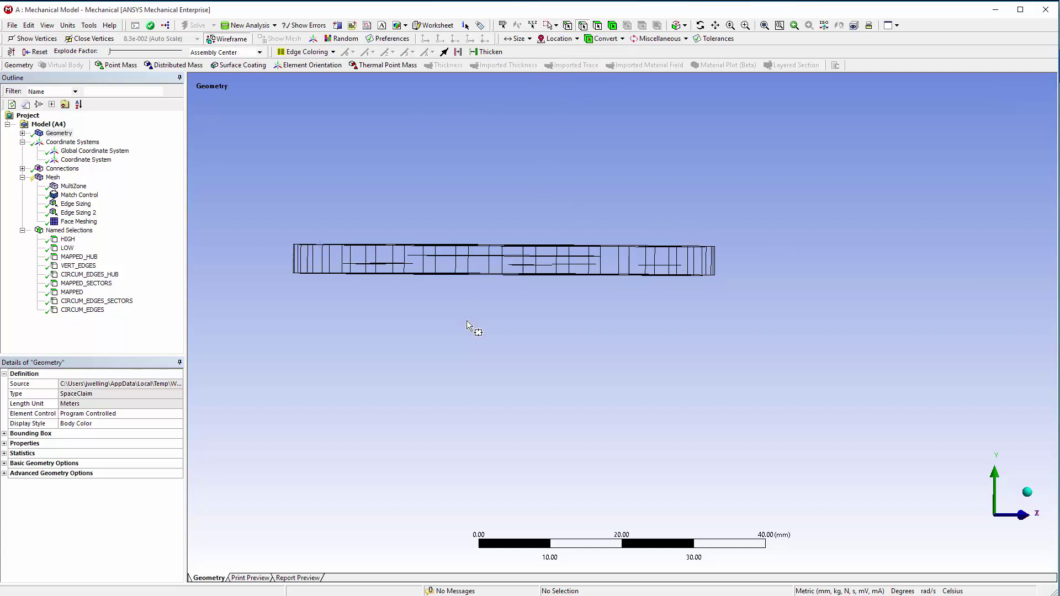
scroll(467, 320, up, 3)
ctrl+middle_drag(417, 310, 436, 313)
drag(777, 251, 232, 244)
Apply the 39 selected hub edges (156.07 mm) to VERT_EDGES and rename it VERT_EDGES_HUB
click(79, 266)
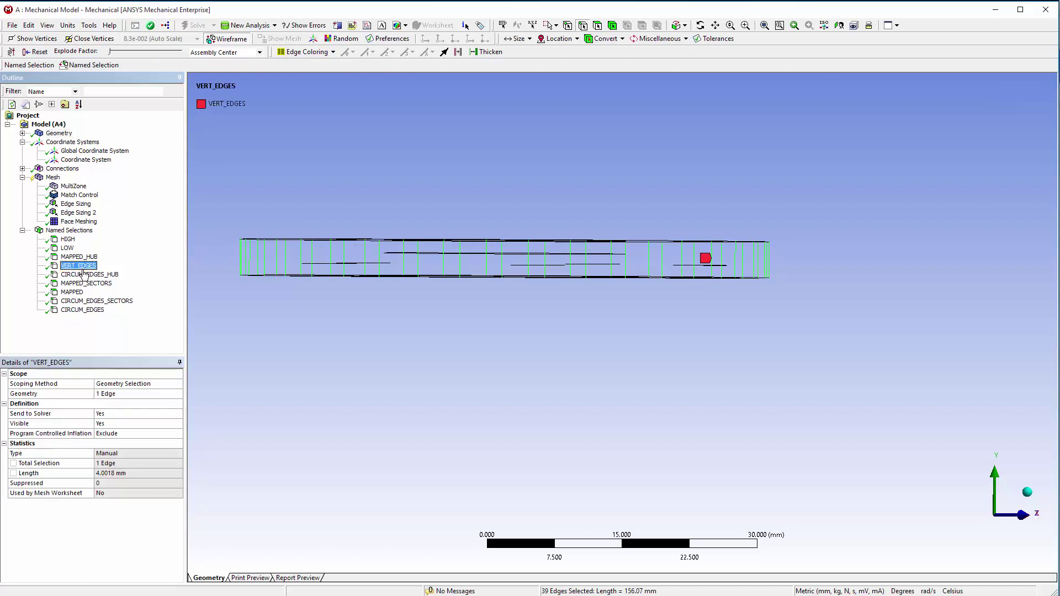
click(107, 393)
click(107, 394)
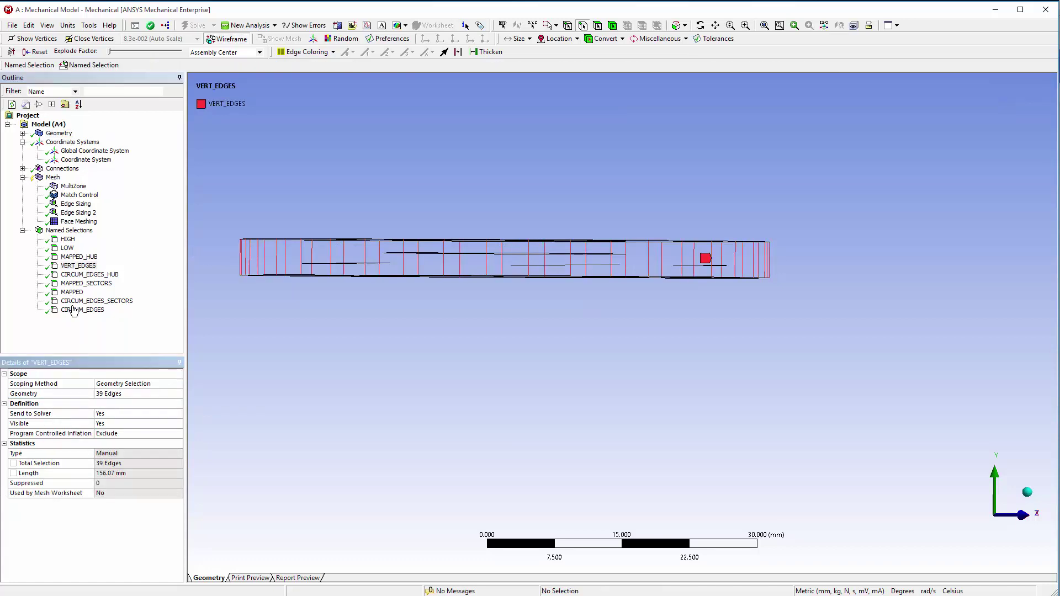
right_click(78, 271)
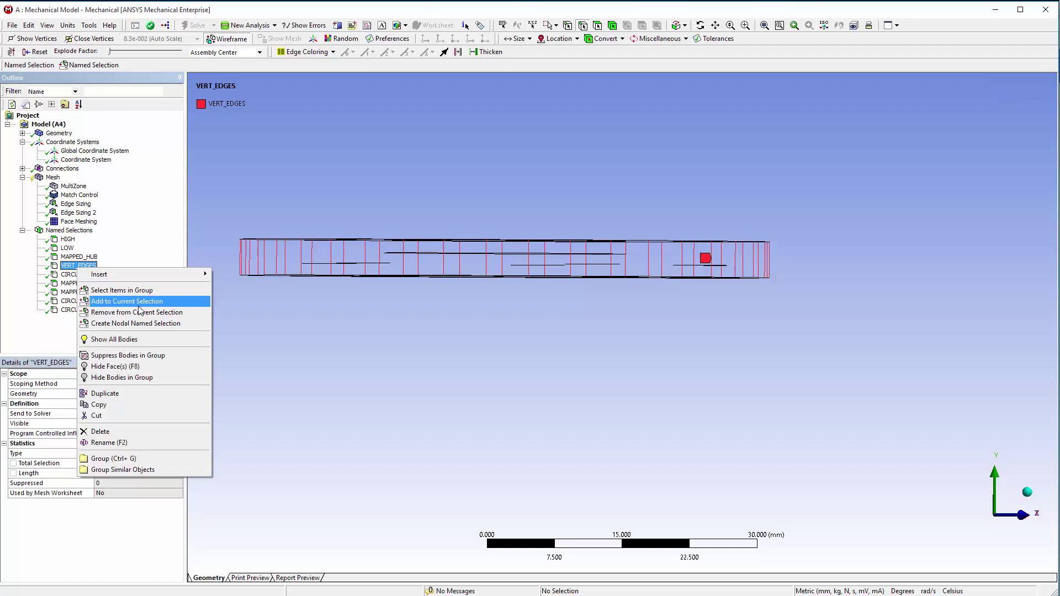
click(159, 443)
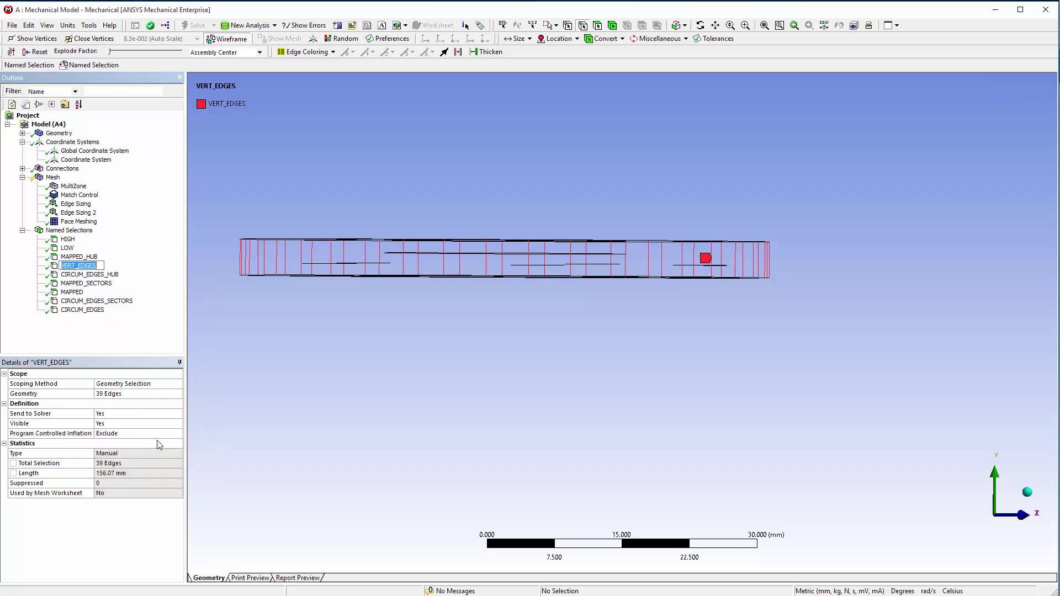
text(VERT_E)
key(Return)
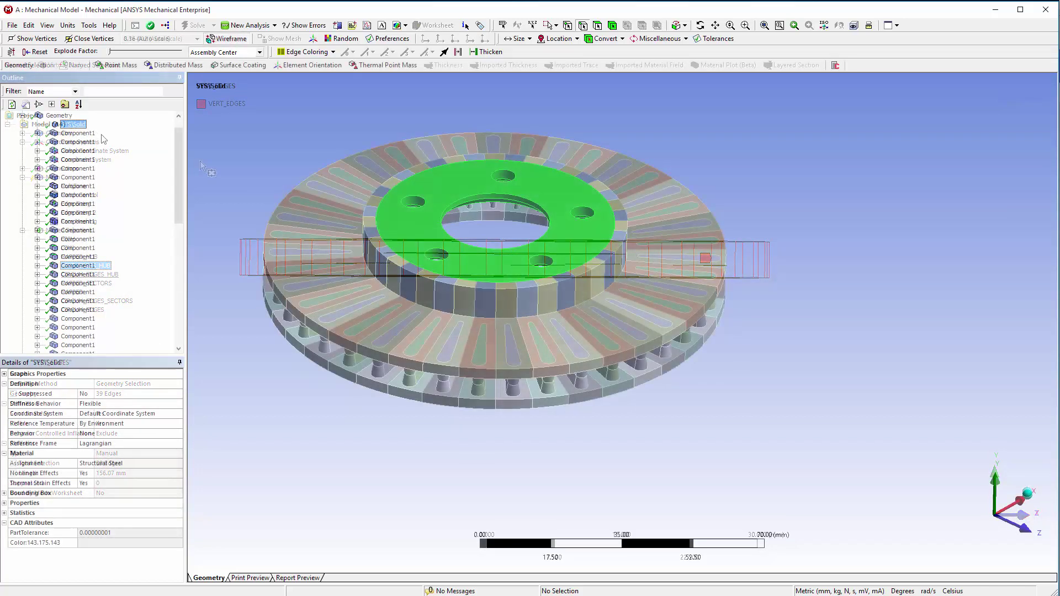
Hide the hub, pick one sector vertical edge, and extend to all 39 instances
right_click(75, 124)
click(149, 211)
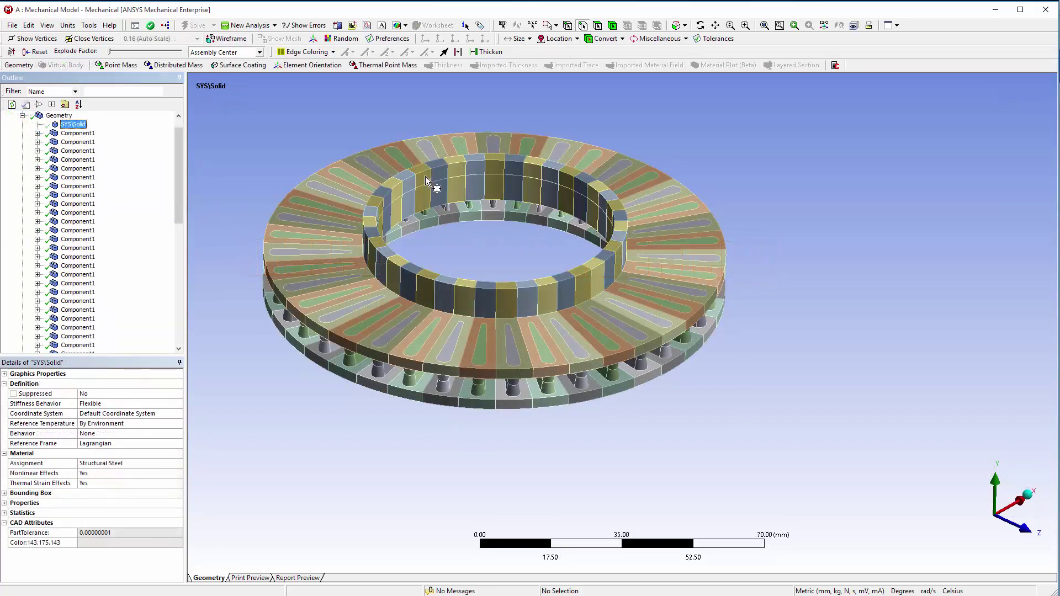
click(557, 26)
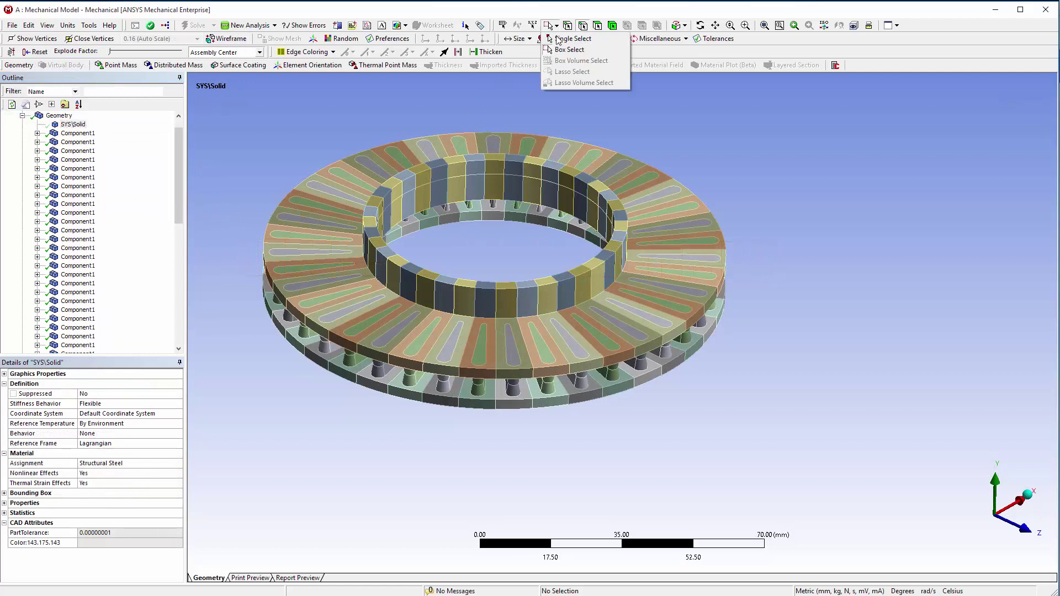
click(561, 38)
click(497, 151)
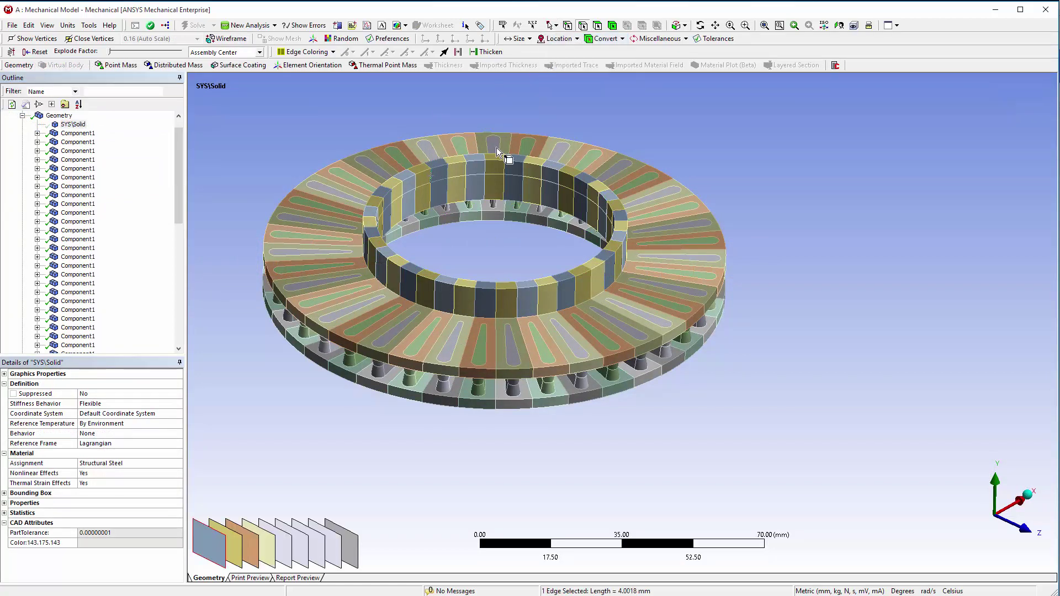
click(684, 25)
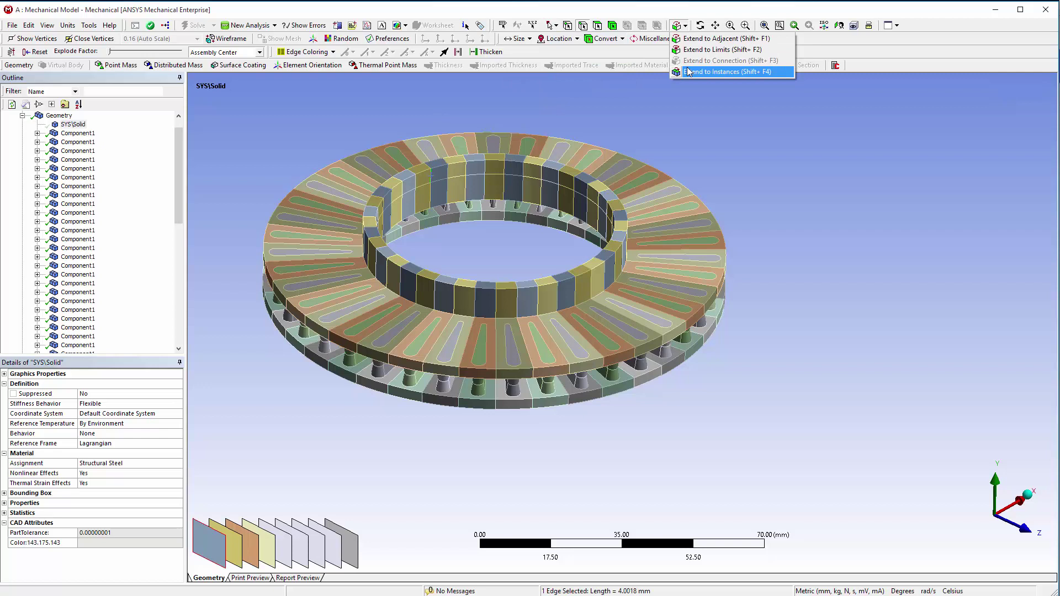
click(689, 71)
Save the 39 sector edges as the named selection VERT_EDGES_SECTORS
click(22, 115)
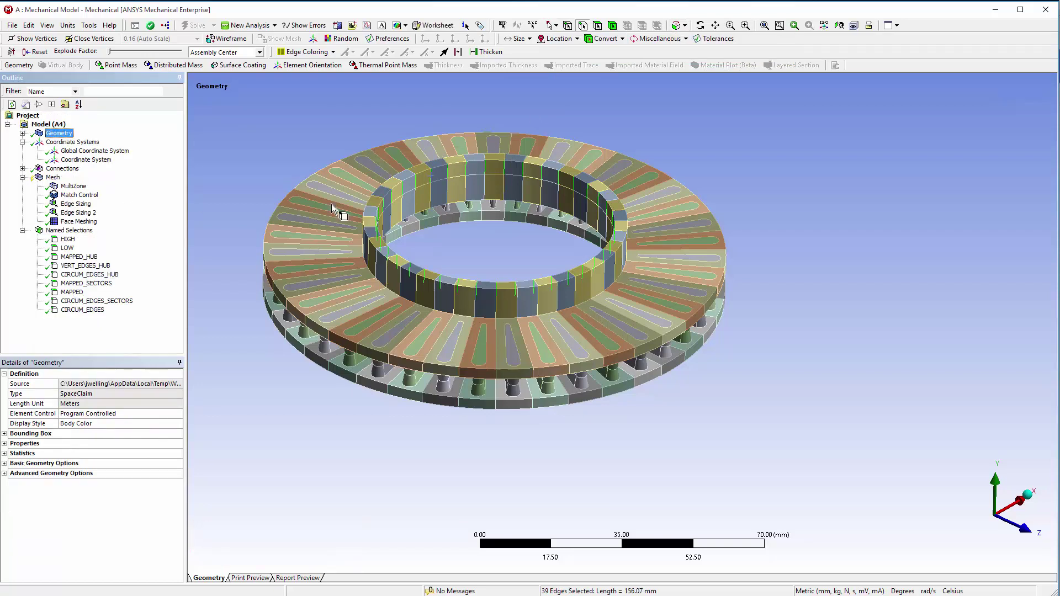
right_click(449, 173)
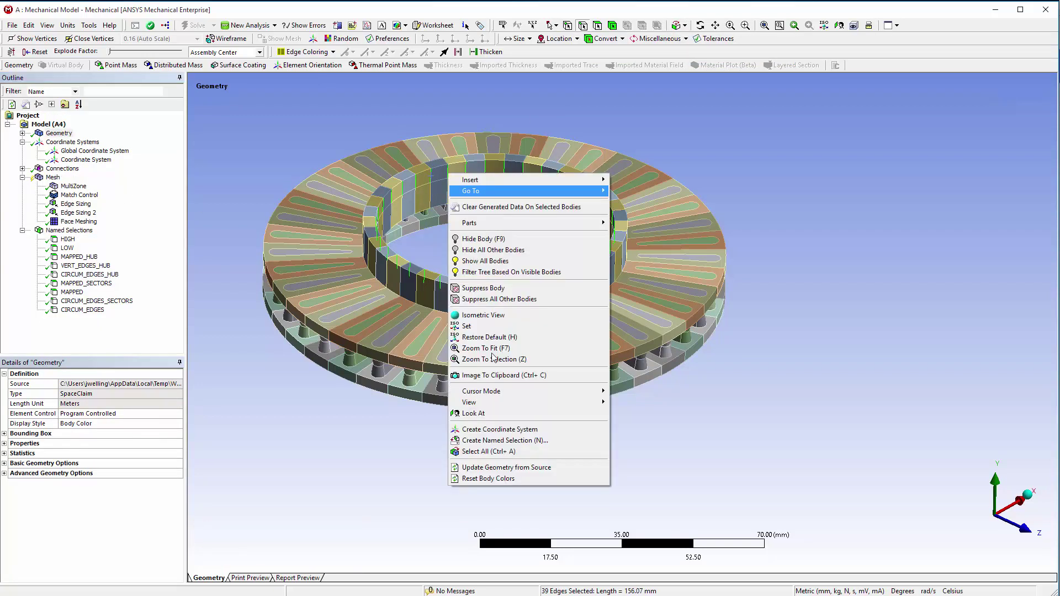
click(508, 441)
text(VERT_EDGES_SECTORS)
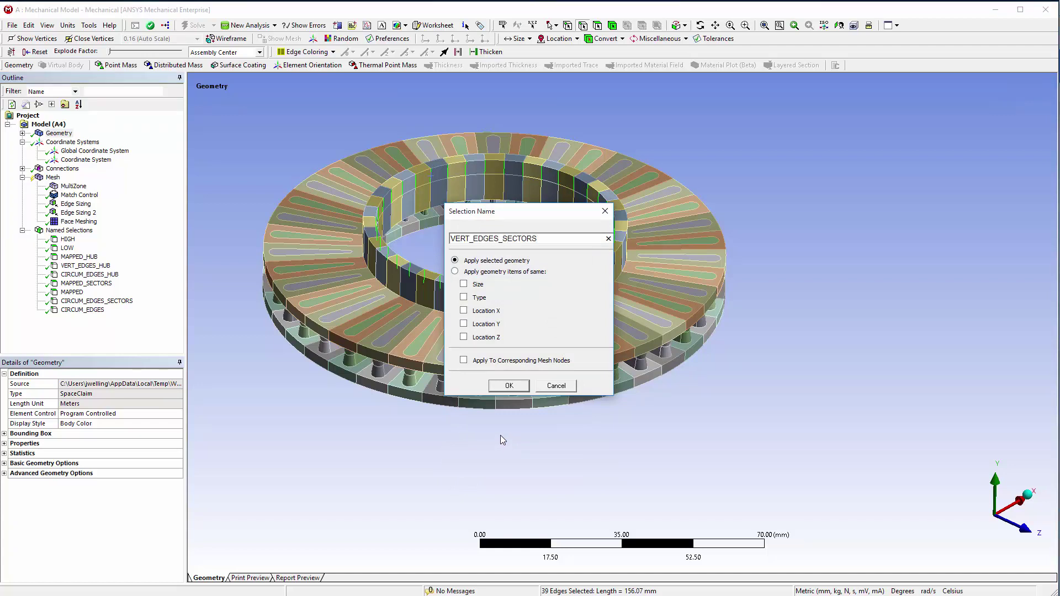
click(505, 389)
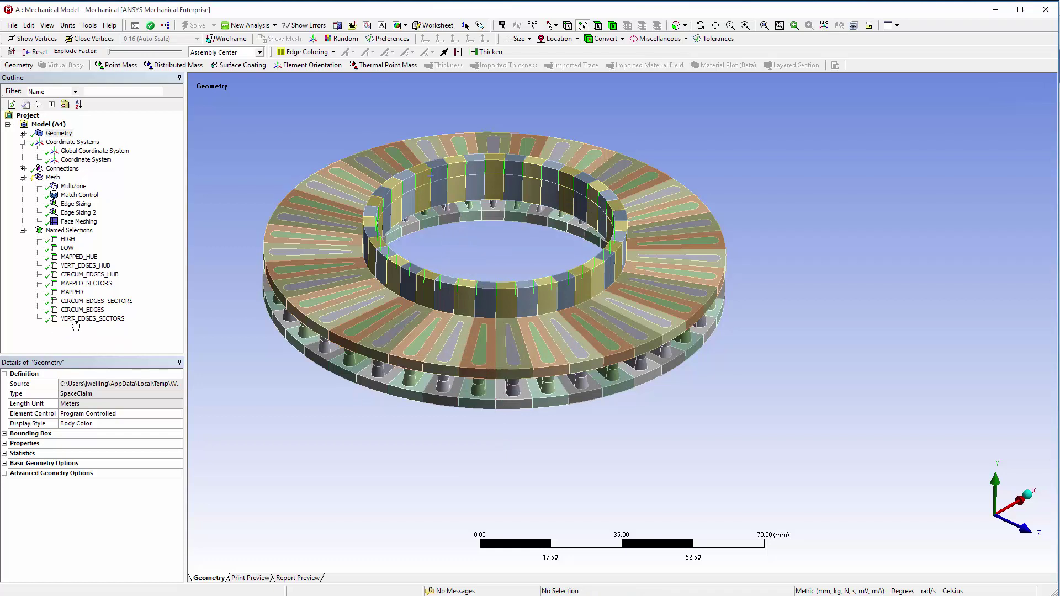
Merge VERT_EDGES_SECTORS and VERT_EDGES_HUB into a new selection named VERT_EDGES
click(75, 320)
ctrl+click(86, 267)
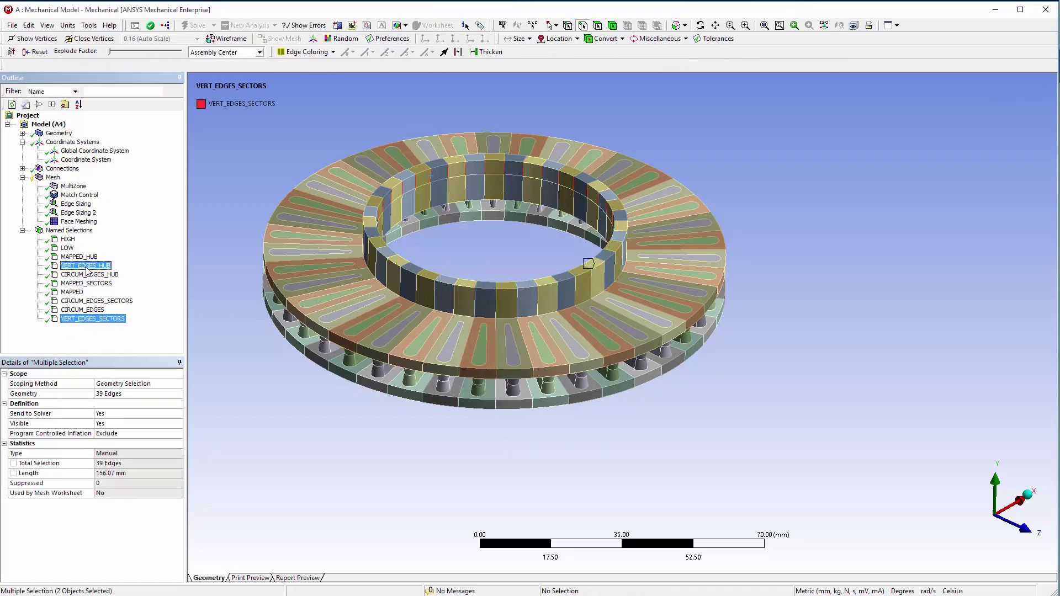
right_click(86, 269)
click(118, 355)
text(VERT_EDGES)
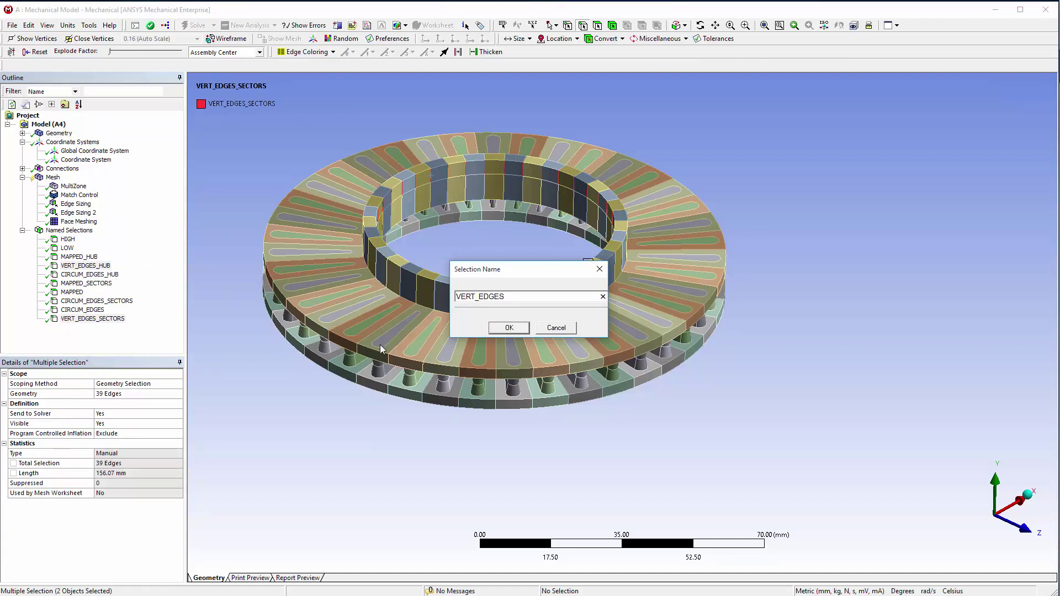
Finish the merged VERT_EDGES selection and scope Edge Sizing to CIRCUM_EDGES
click(500, 327)
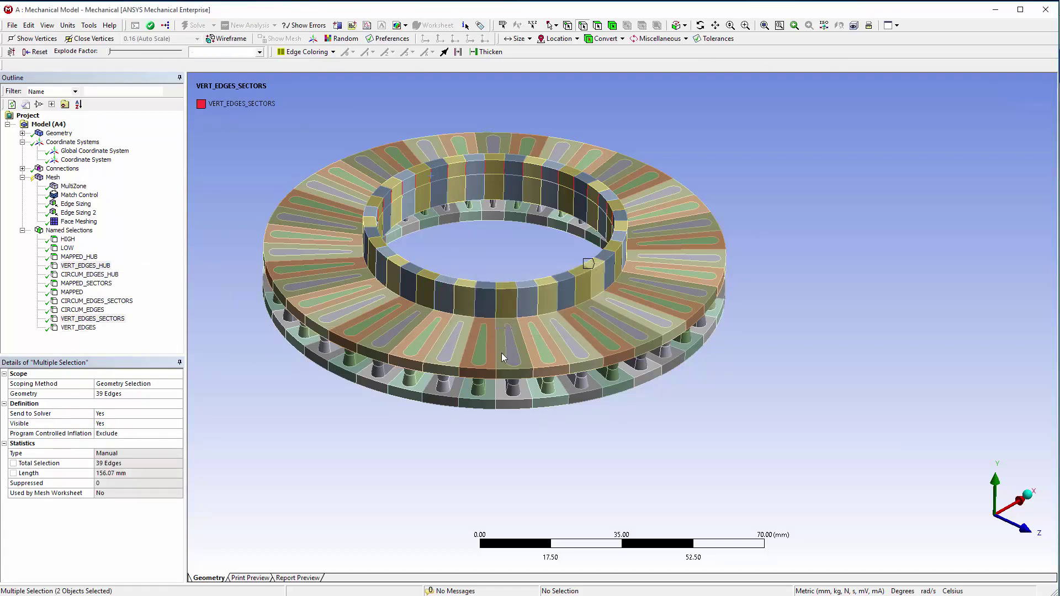
click(75, 204)
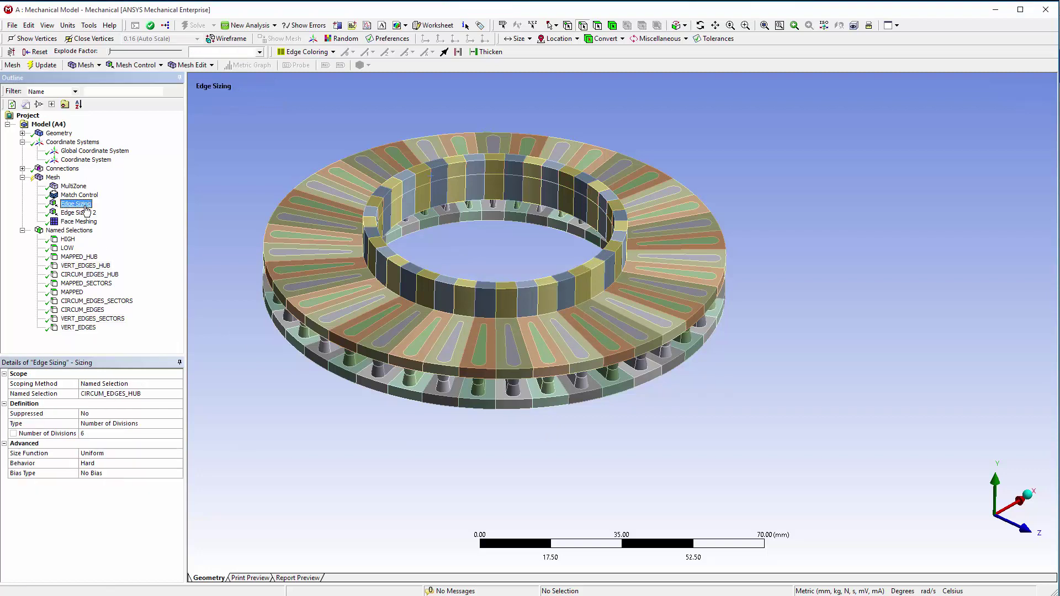
click(117, 394)
click(178, 394)
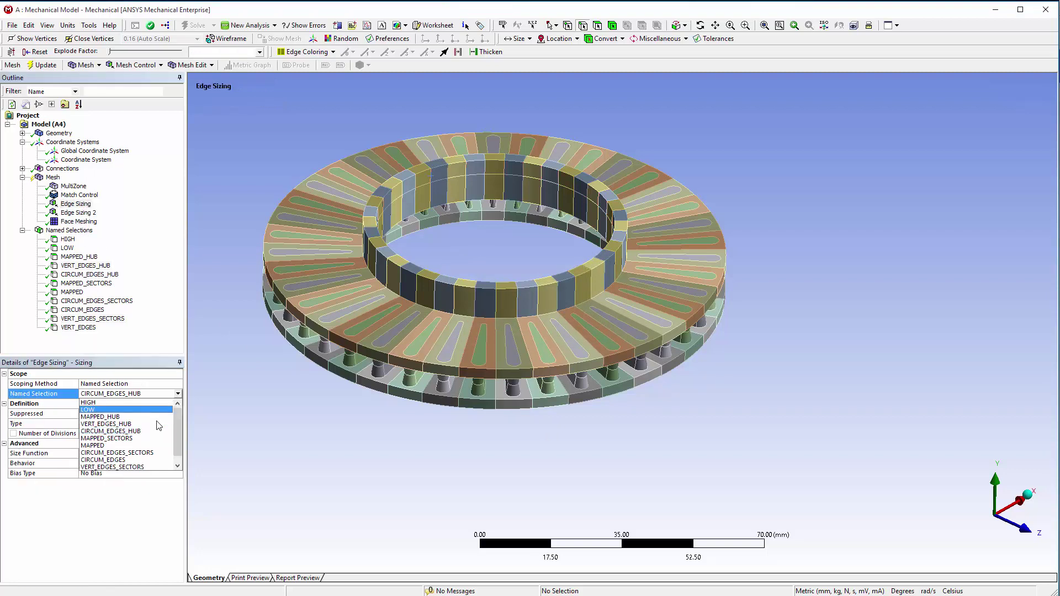
click(161, 463)
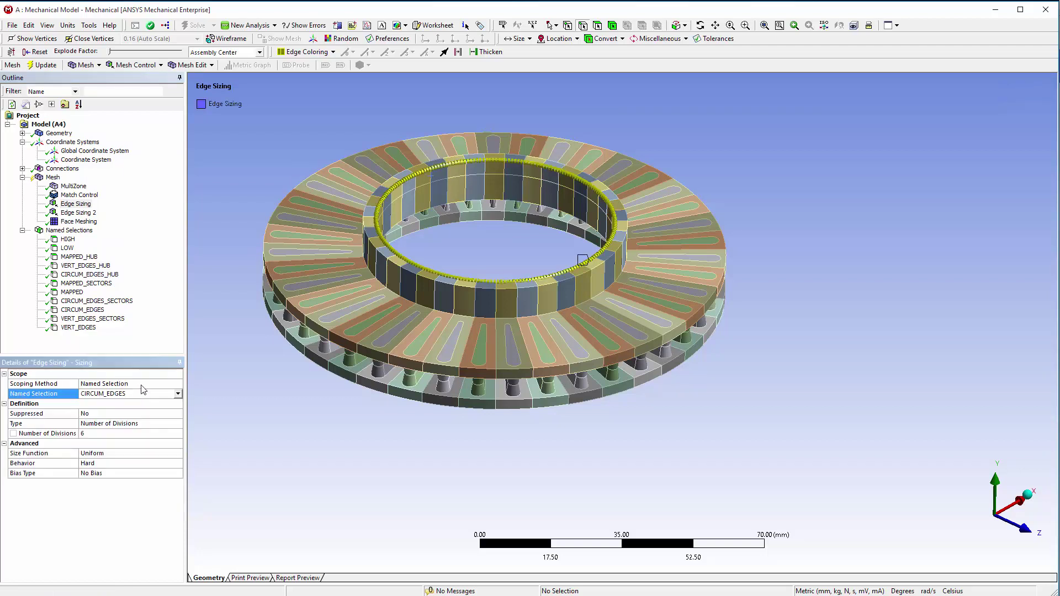
Scope Edge Sizing 2 to VERT_EDGES and Face Meshing to MAPPED
click(78, 213)
click(178, 396)
click(178, 395)
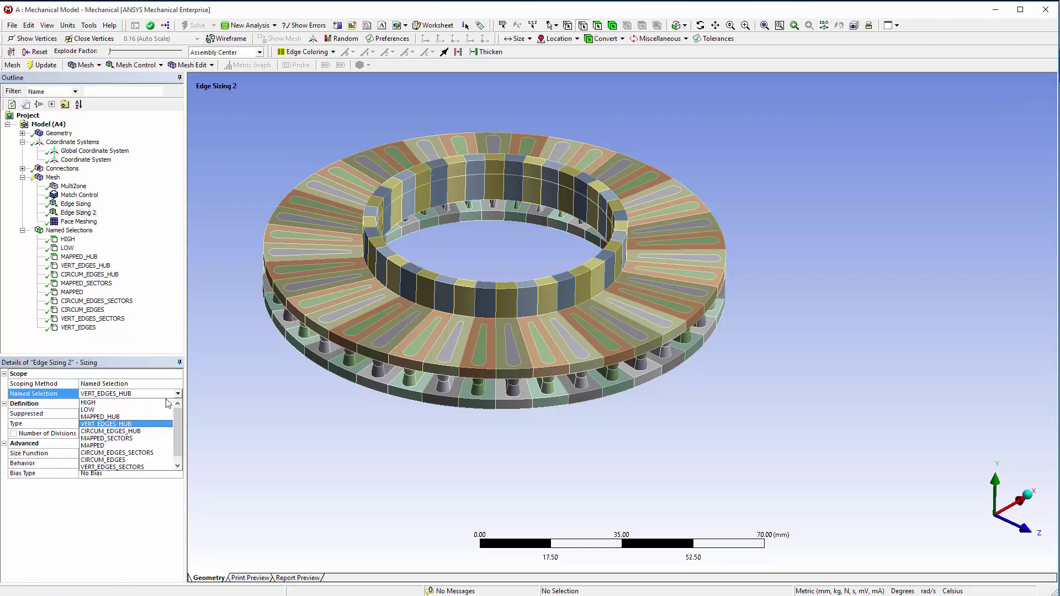
click(157, 468)
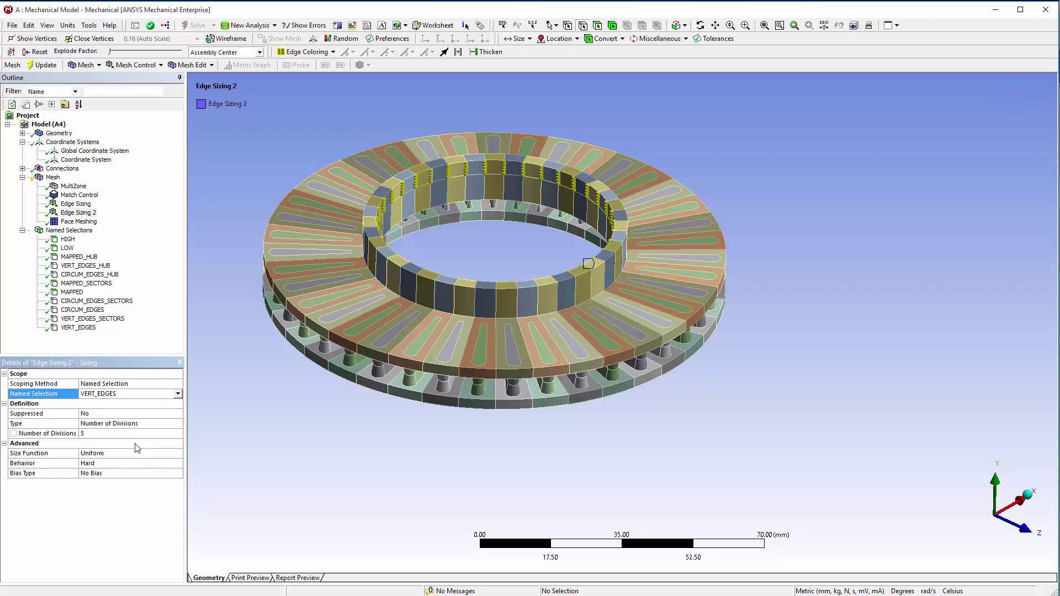
click(79, 221)
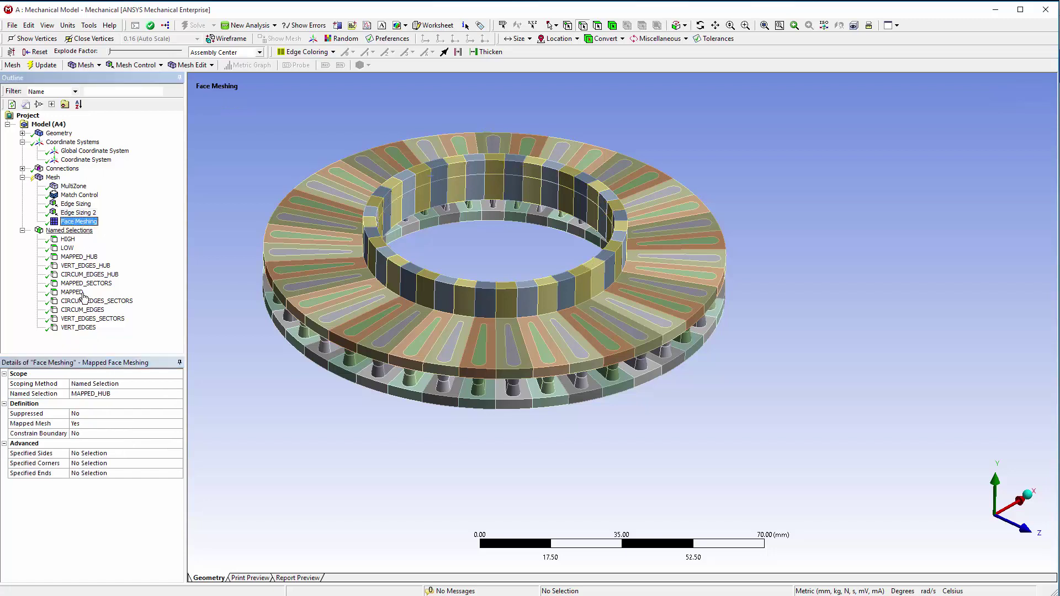
click(178, 393)
click(178, 394)
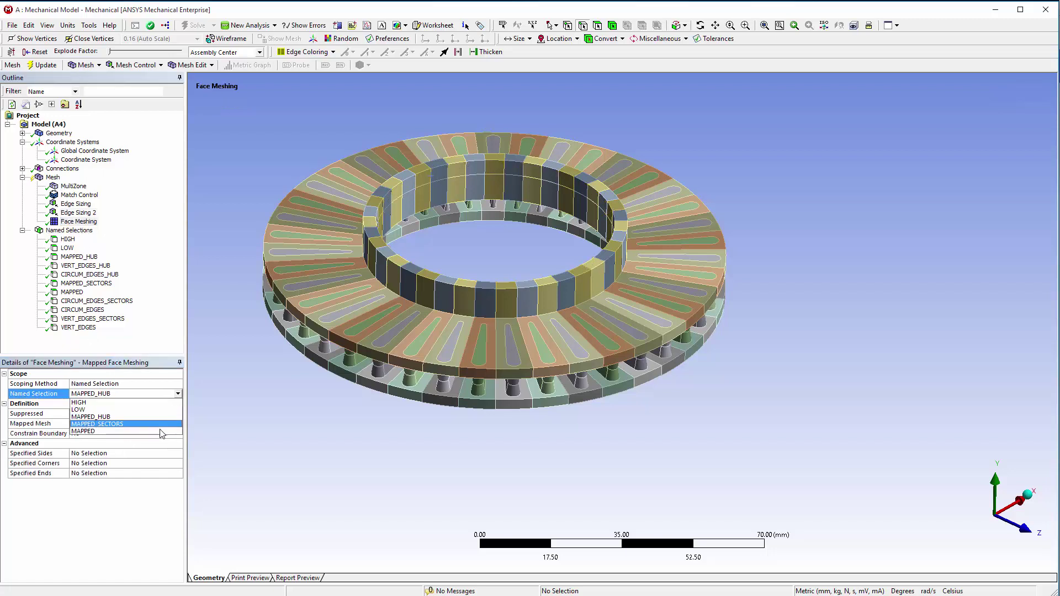
click(162, 431)
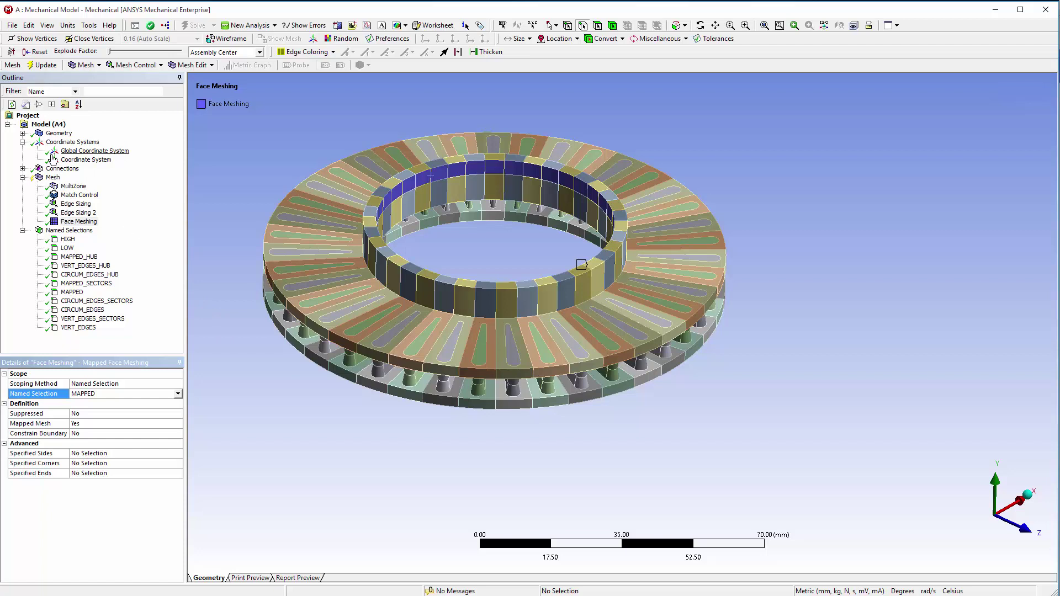
Show all bodies again, including the hub
click(52, 177)
right_click(55, 134)
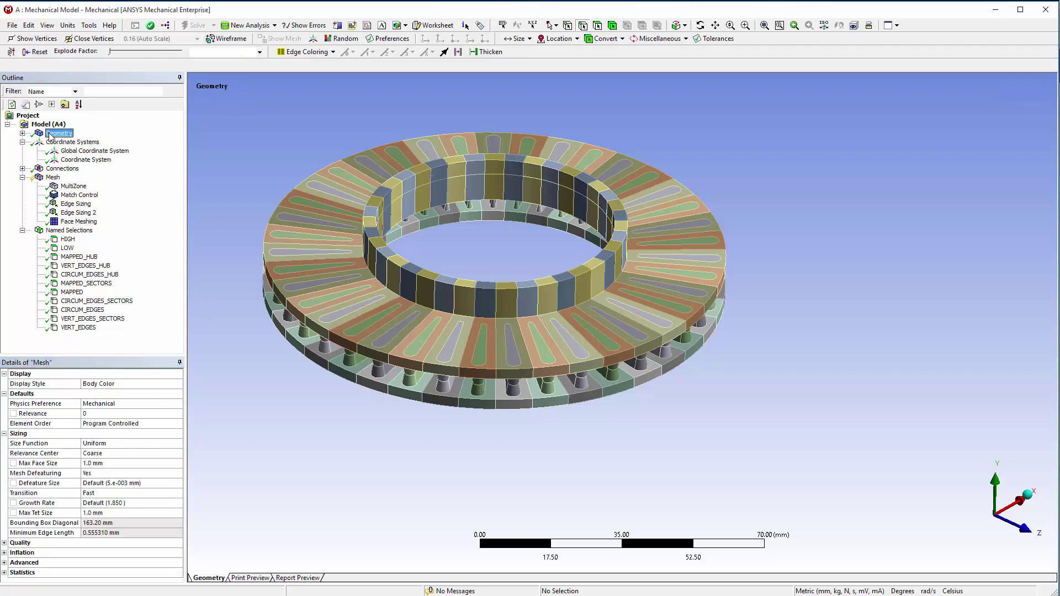
click(62, 171)
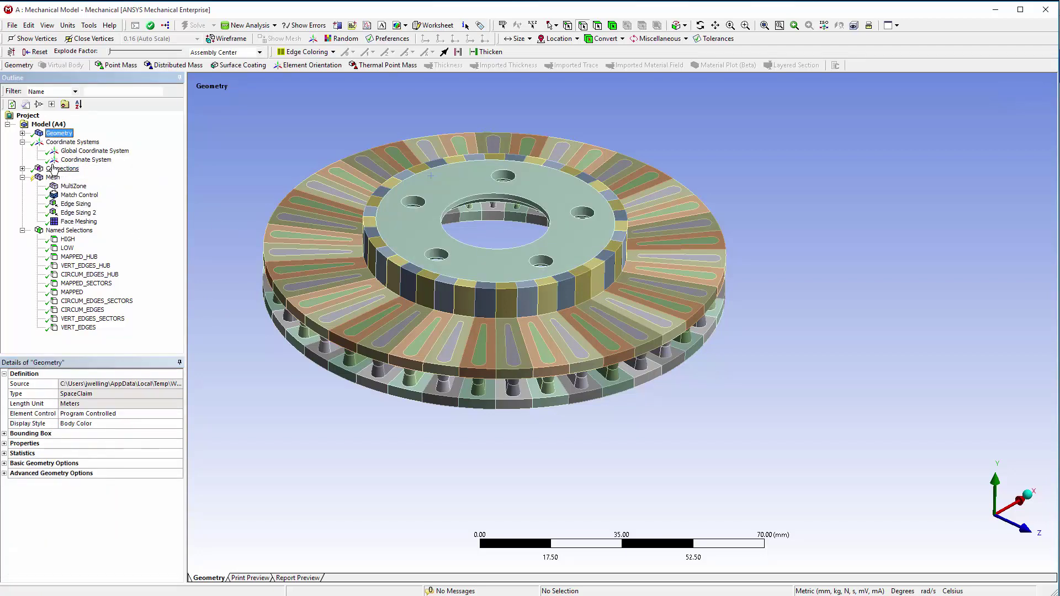
Generate the 1.0 mm mesh for the whole rotor and zoom in on the structured quad faces
right_click(53, 178)
click(93, 214)
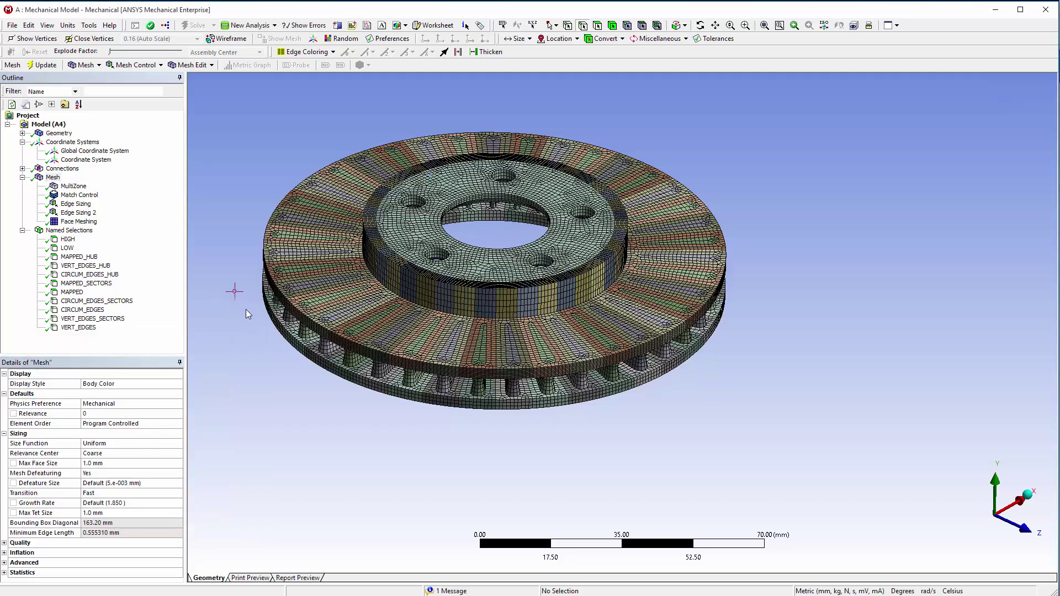
scroll(420, 385, up, 10)
scroll(420, 385, up, 4)
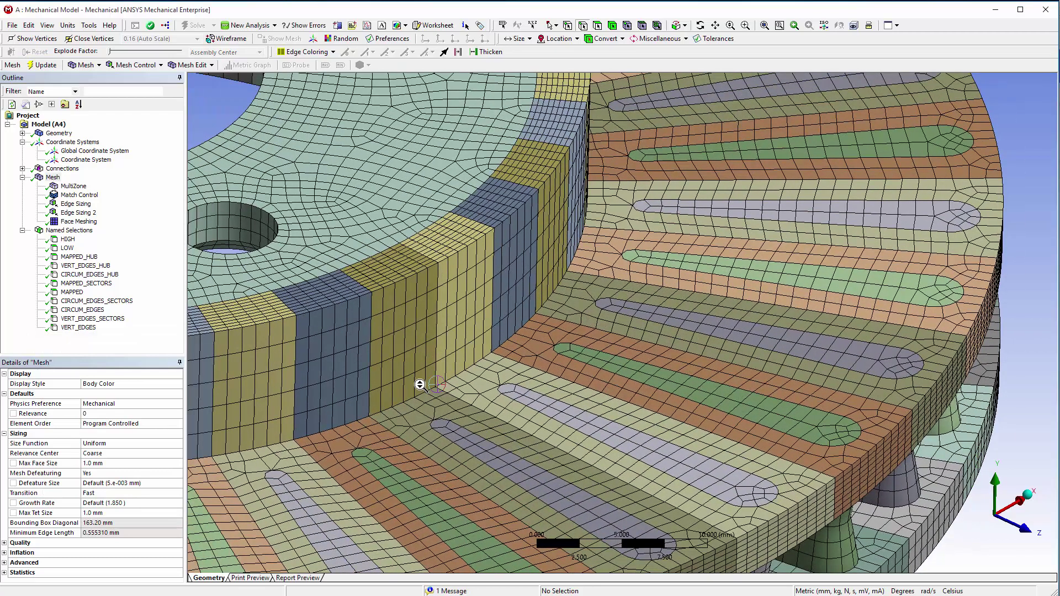
ctrl+middle_drag(571, 386, 504, 372)
scroll(360, 357, up, 3)
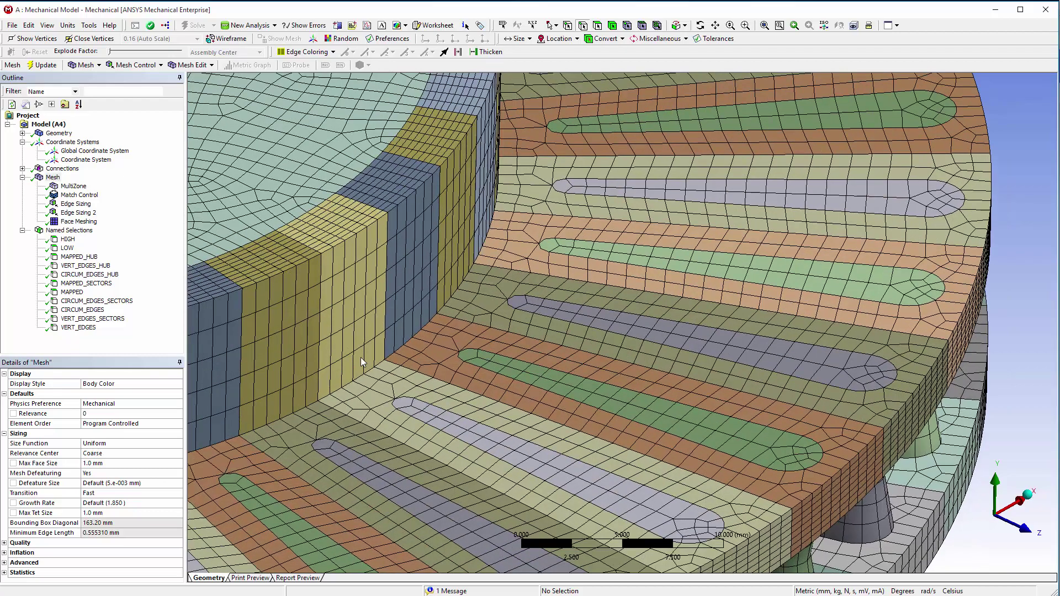
scroll(430, 352, down, 5)
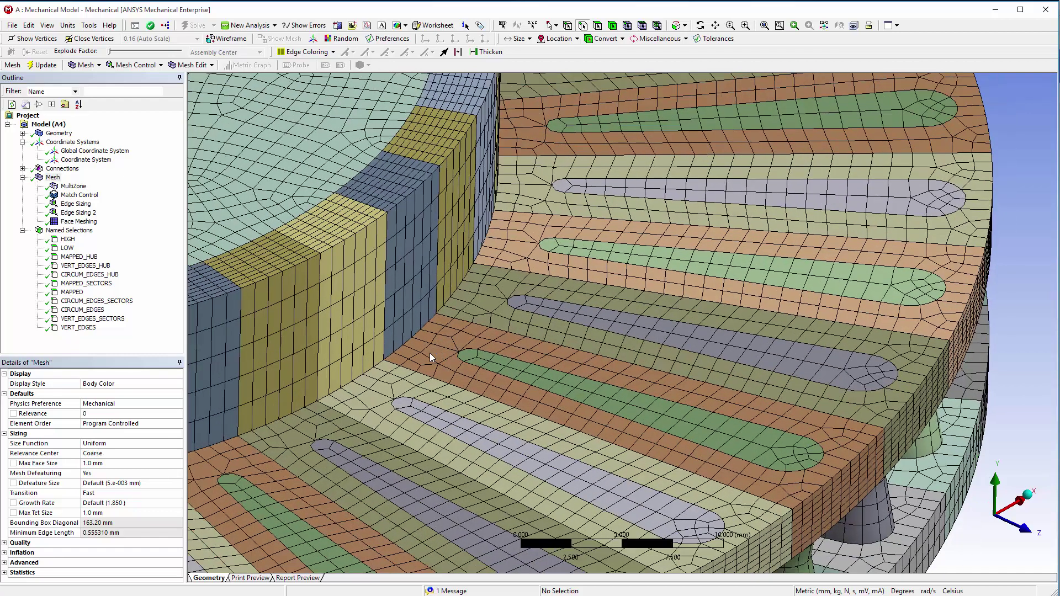
scroll(430, 353, down, 3)
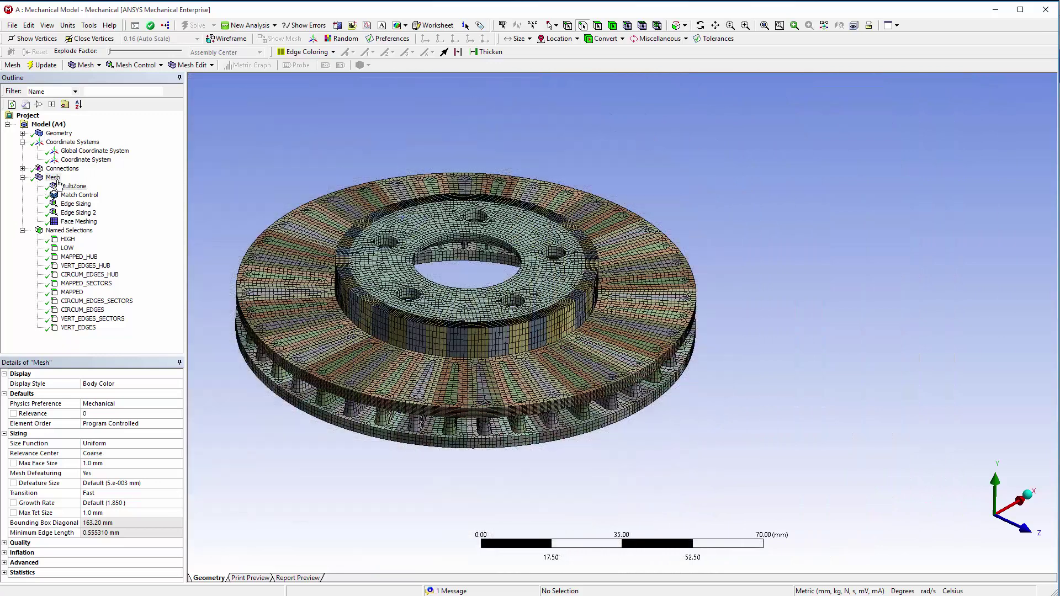
Insert a Node Merge Group with 1.e-003 mm tolerance, generate it, and reselect Mesh
right_click(54, 178)
mouse_move(91, 191)
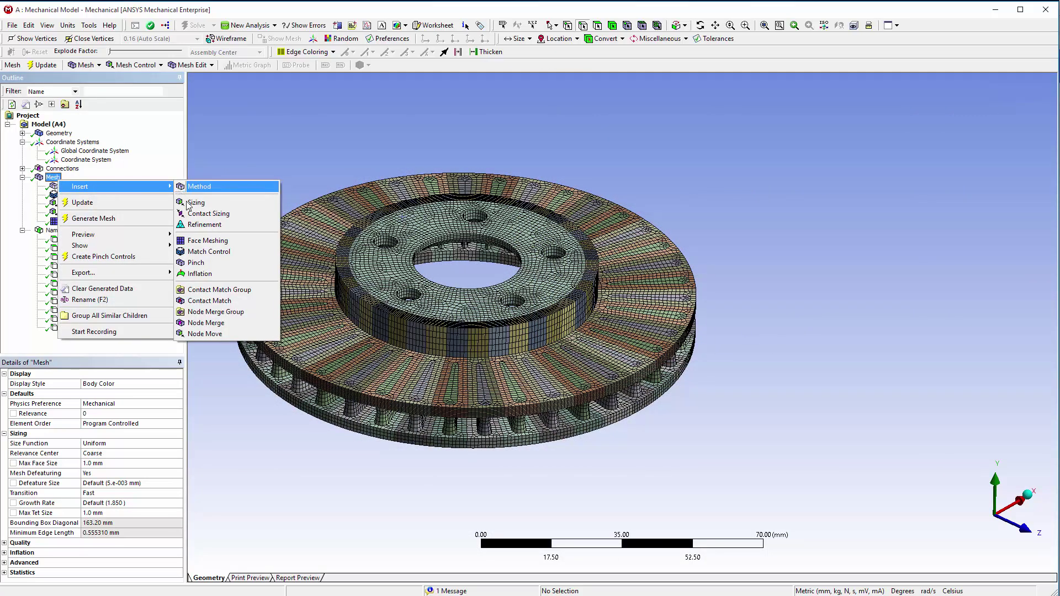
click(218, 311)
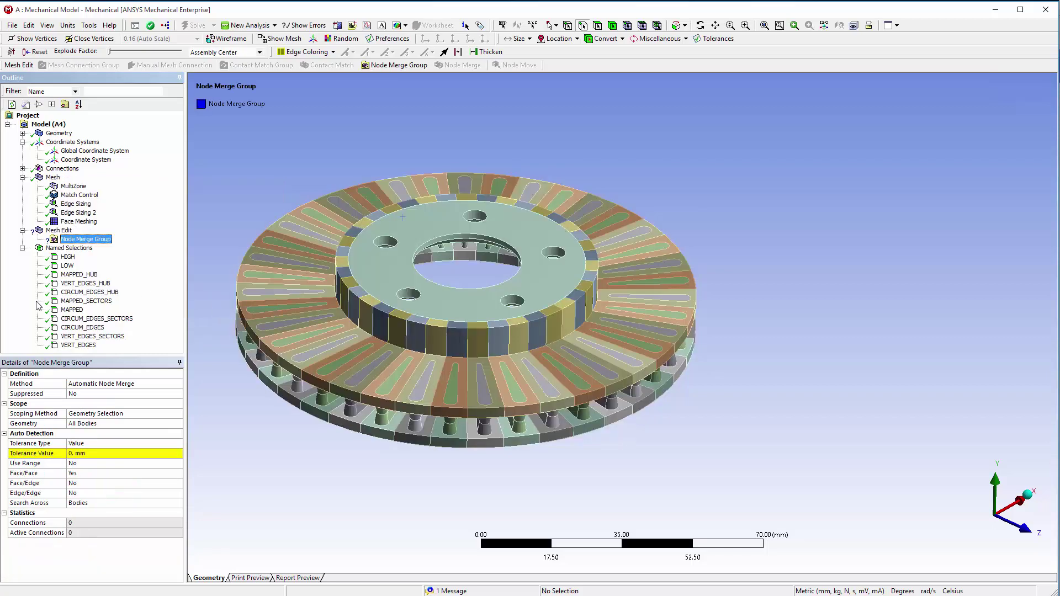
click(75, 453)
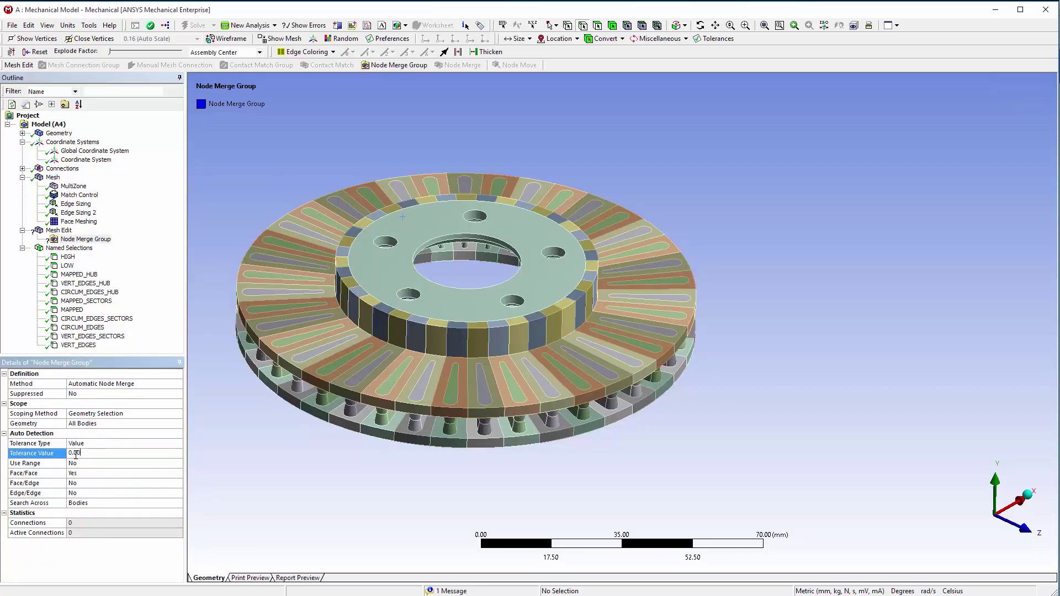
key(Return)
click(78, 239)
right_click(78, 241)
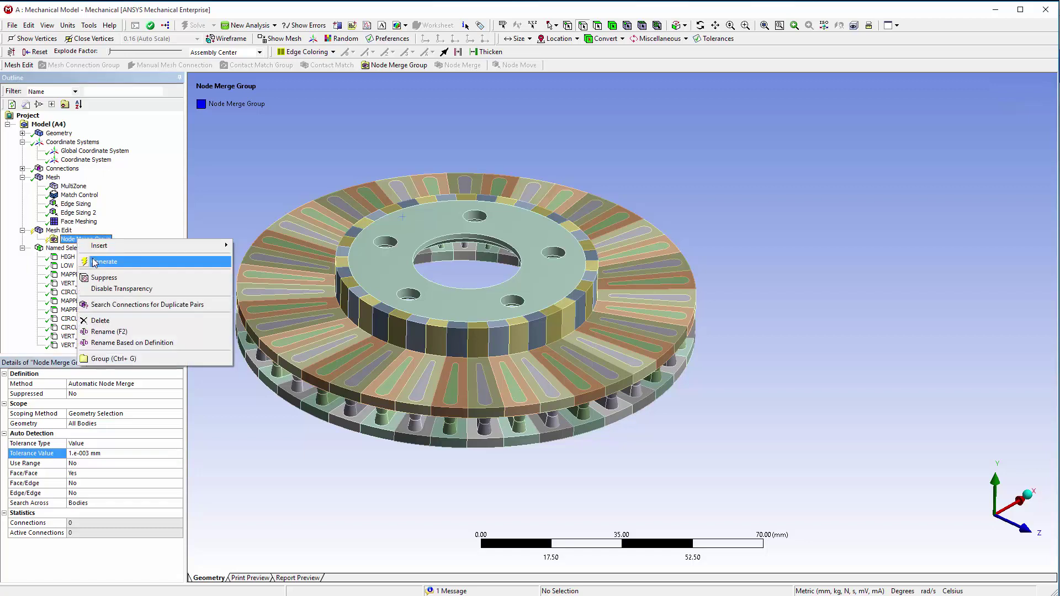
click(95, 262)
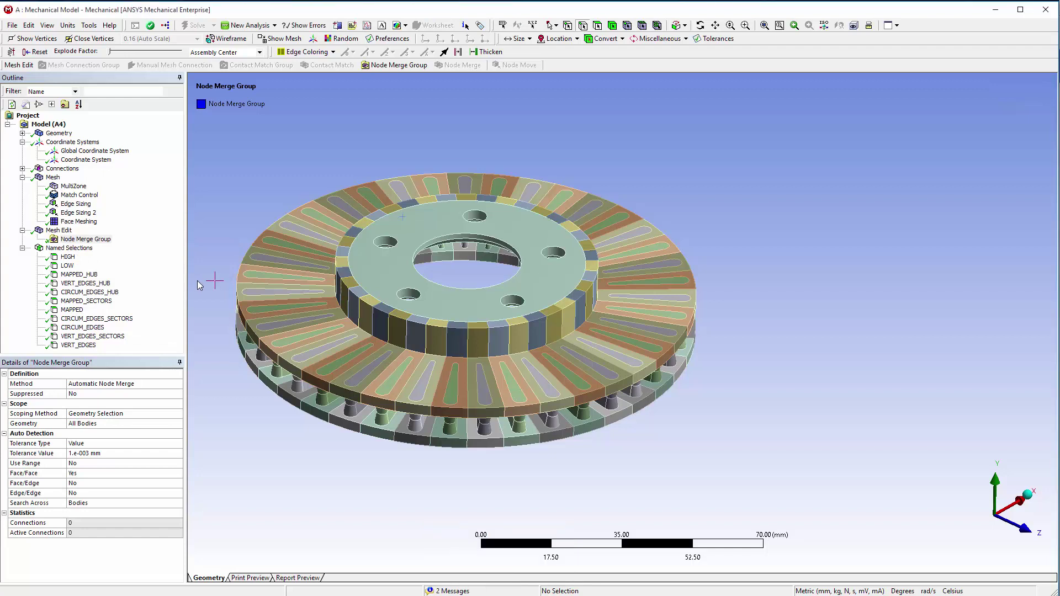
click(52, 178)
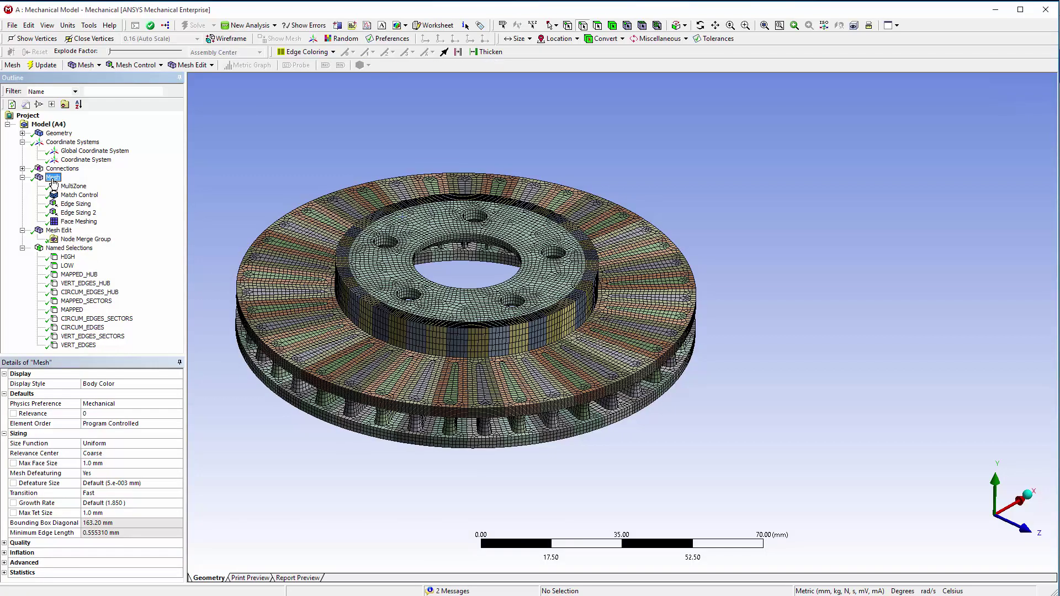
Colour mesh edges by body connection and show the mesh in wireframe
click(332, 53)
click(339, 96)
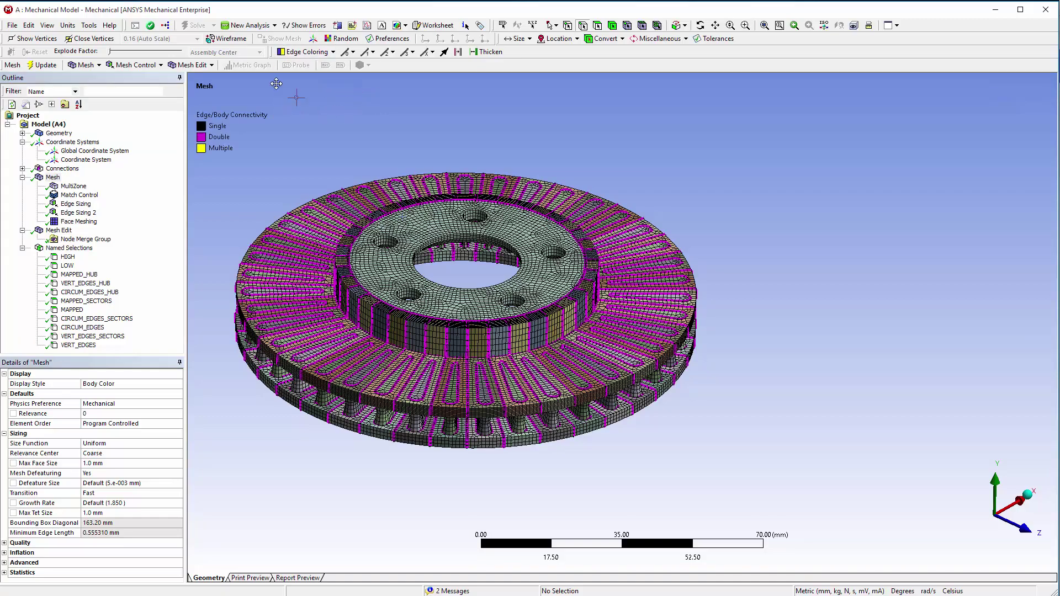
click(227, 38)
scroll(323, 287, up, 10)
click(323, 287)
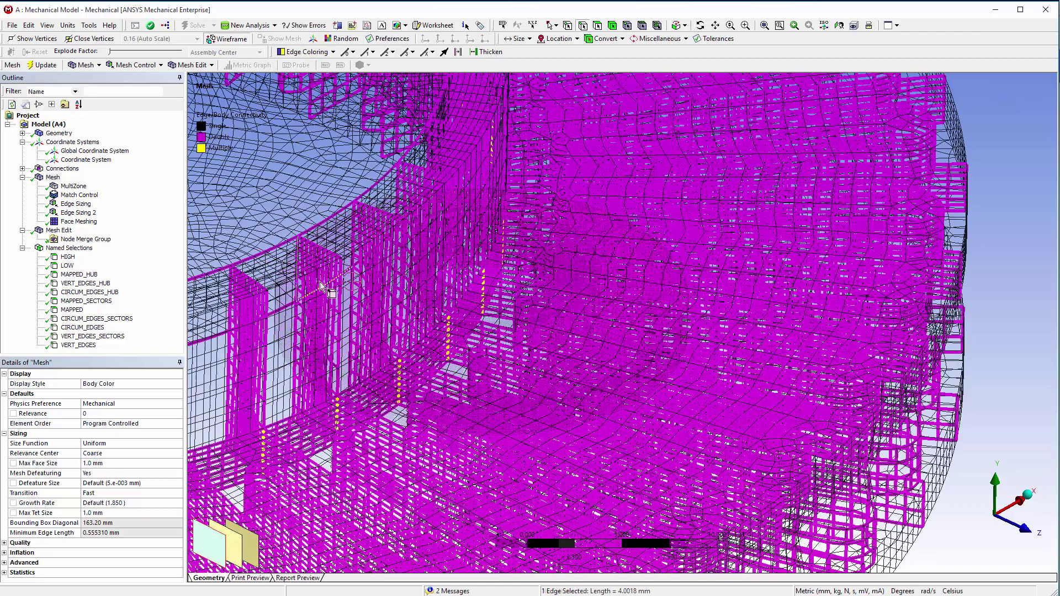
Create a Shared Nodes named selection from Mesh Edit, holding 53391 nodes
click(61, 230)
right_click(63, 233)
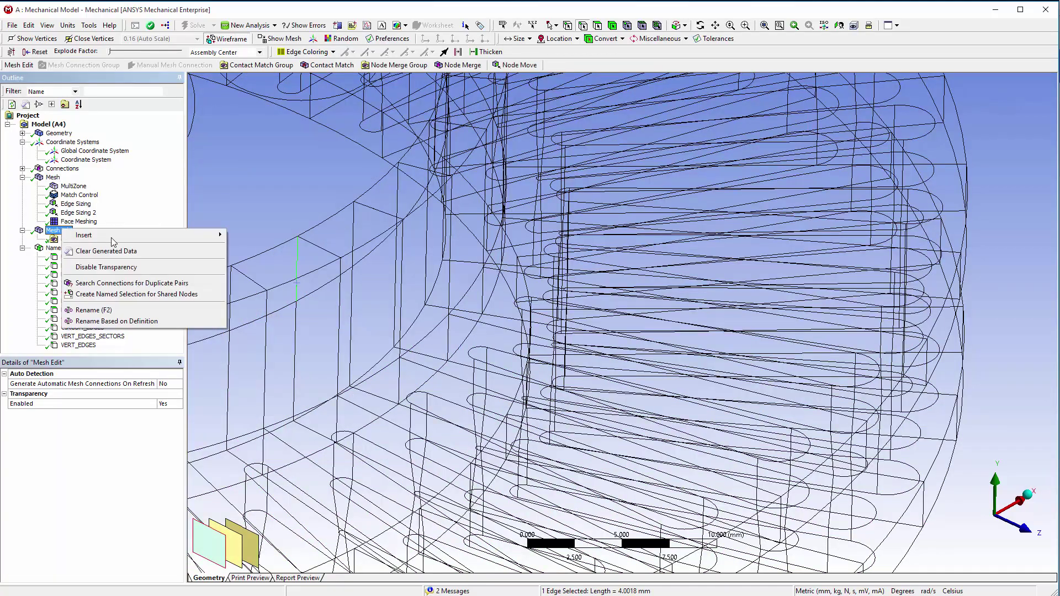
click(144, 295)
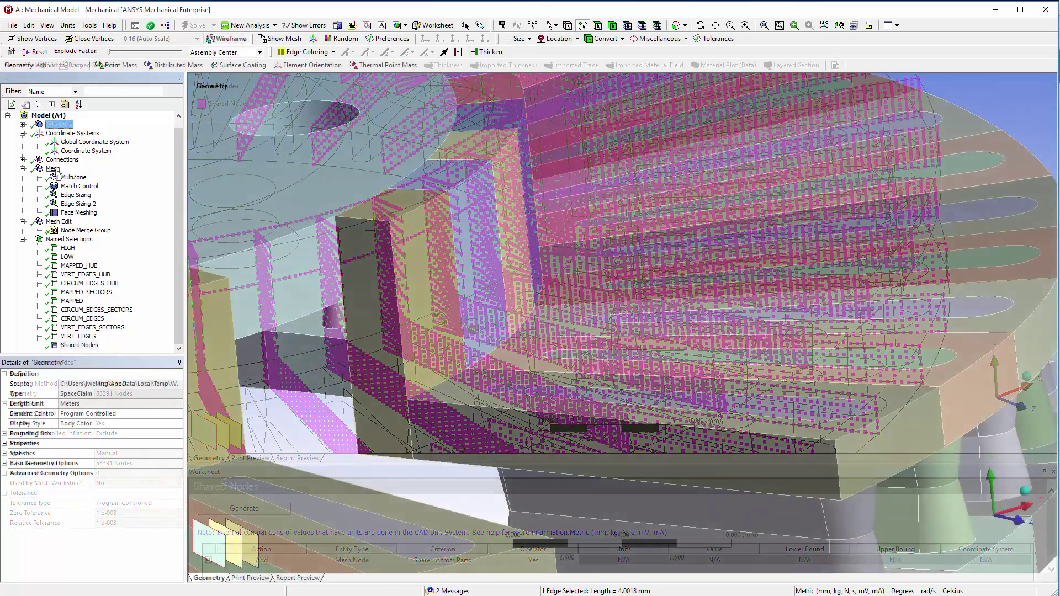
click(53, 169)
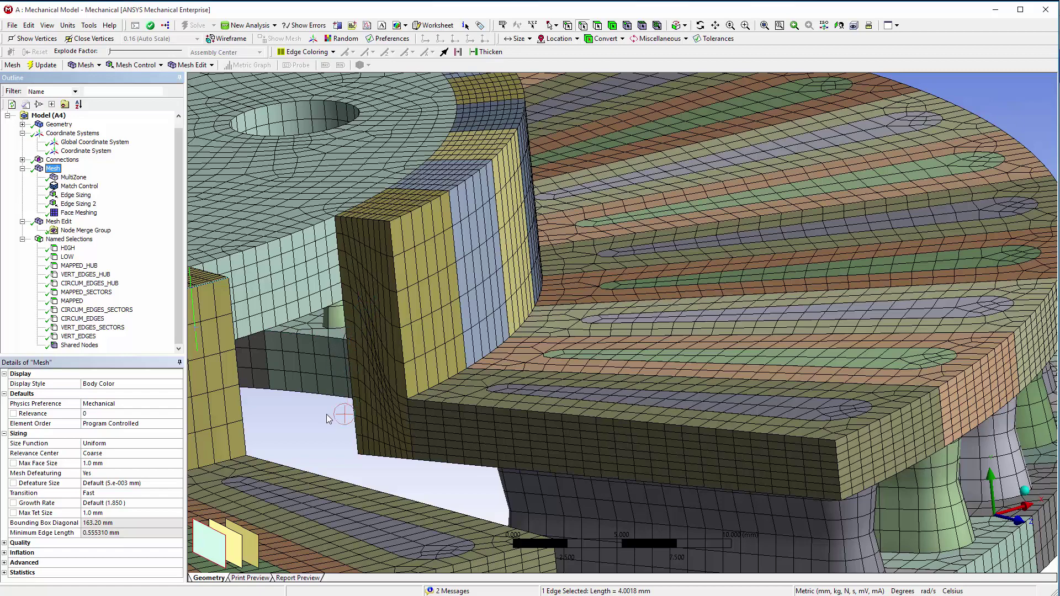
scroll(413, 388, down, 10)
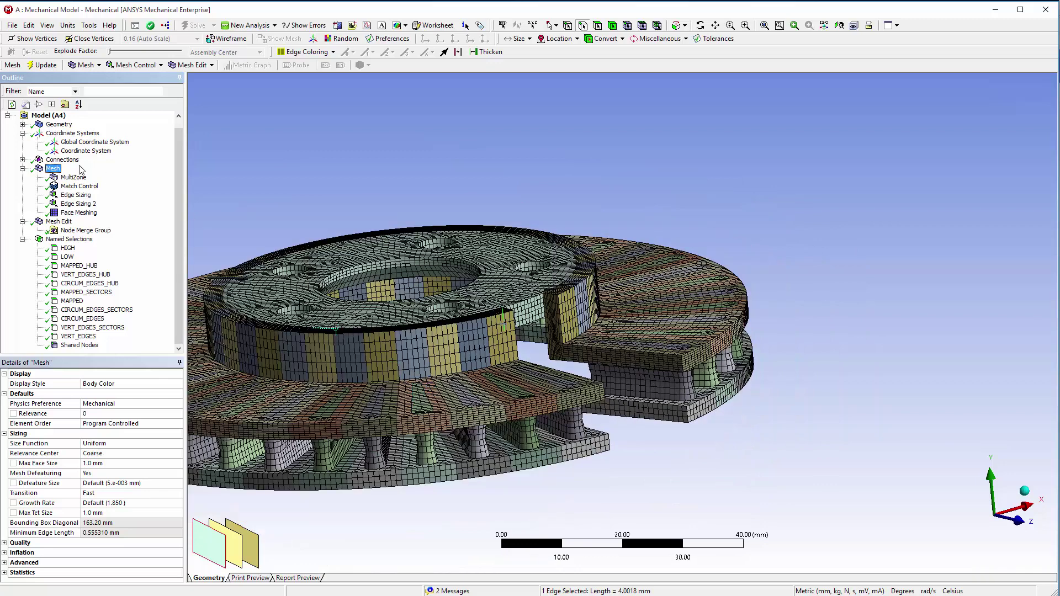
Show all bodies, raise the Node Merge Group tolerance to 0.1 mm, and regenerate it
right_click(56, 126)
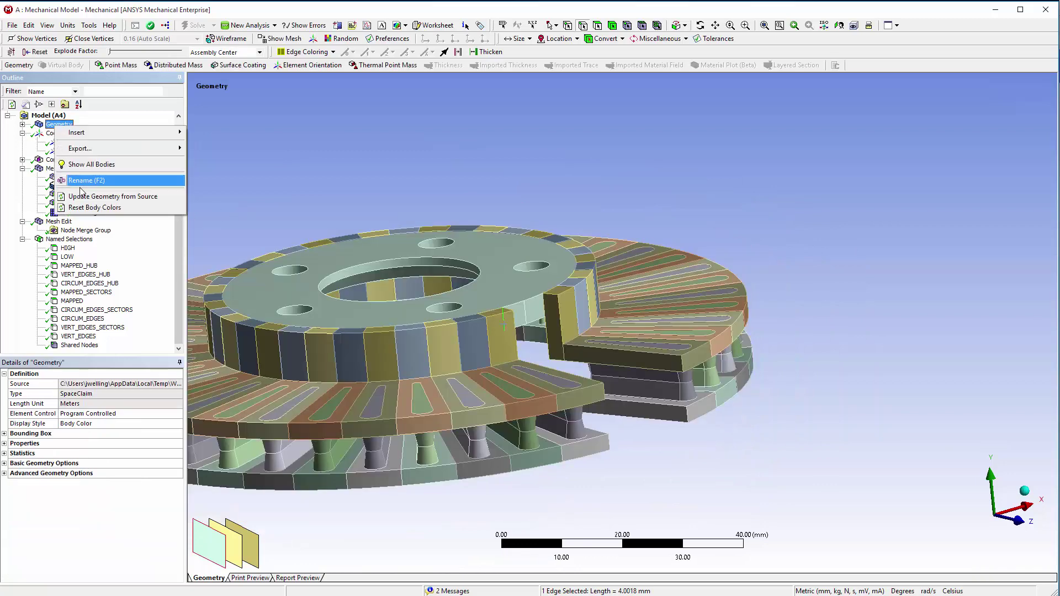
click(92, 164)
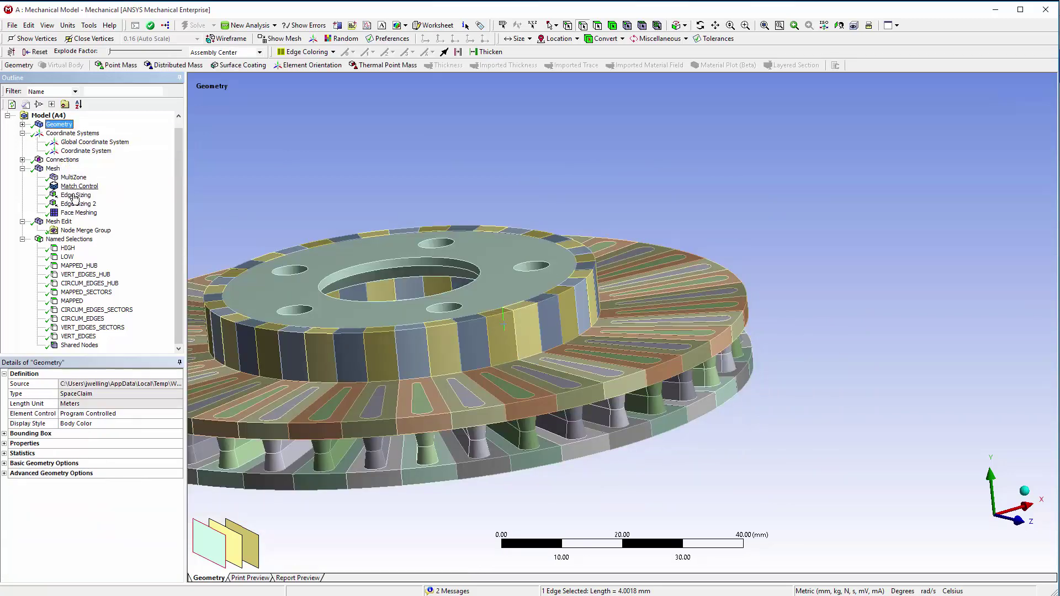
click(76, 231)
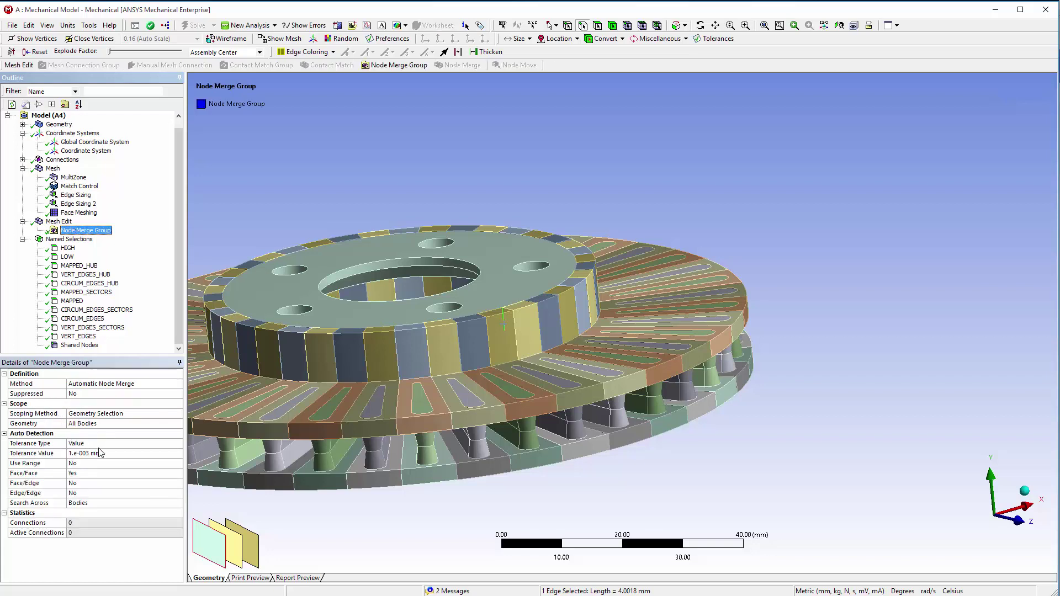
click(105, 452)
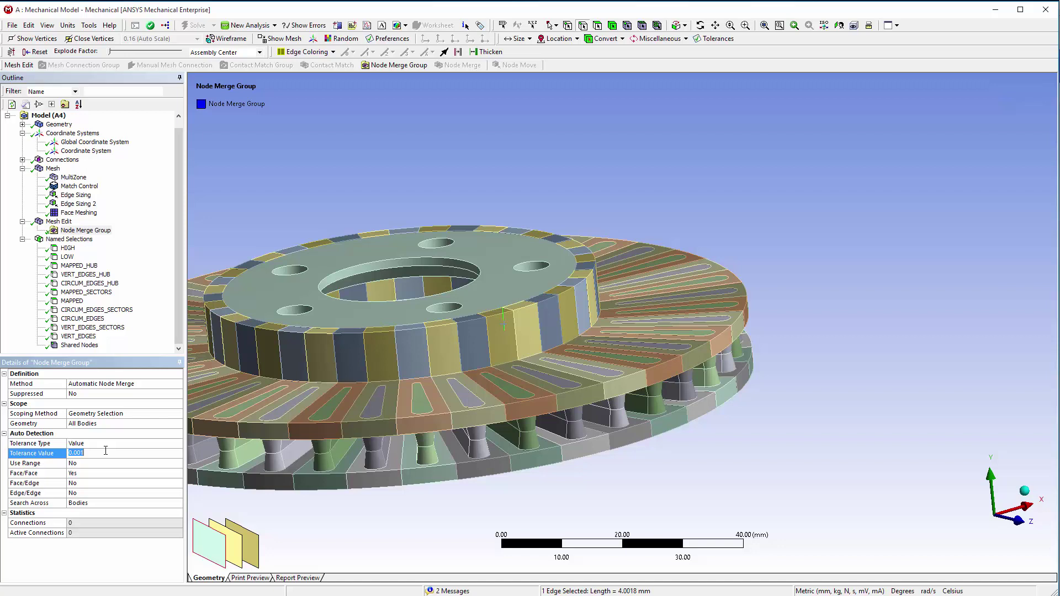
text(0.1)
right_click(94, 230)
click(104, 252)
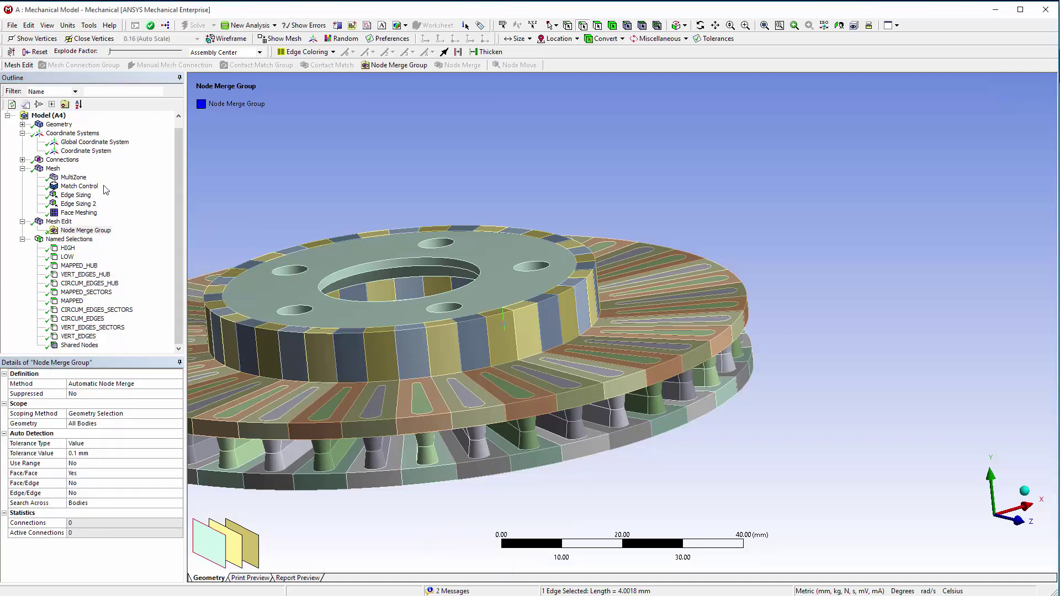
Show the mesh in wireframe with edges coloured by body connection, zoomed on the hub
click(53, 168)
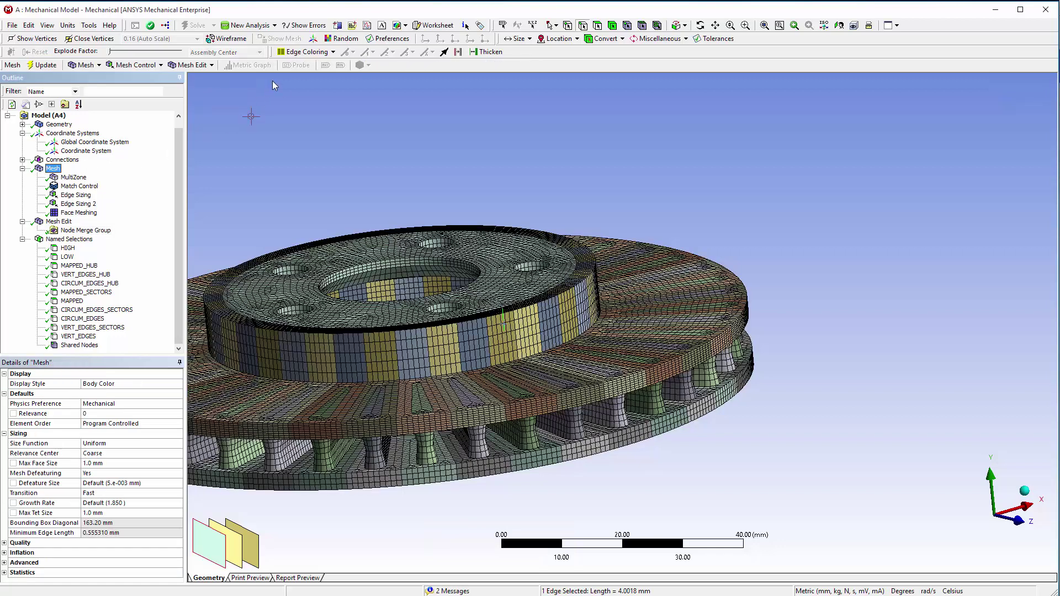
click(311, 53)
click(313, 96)
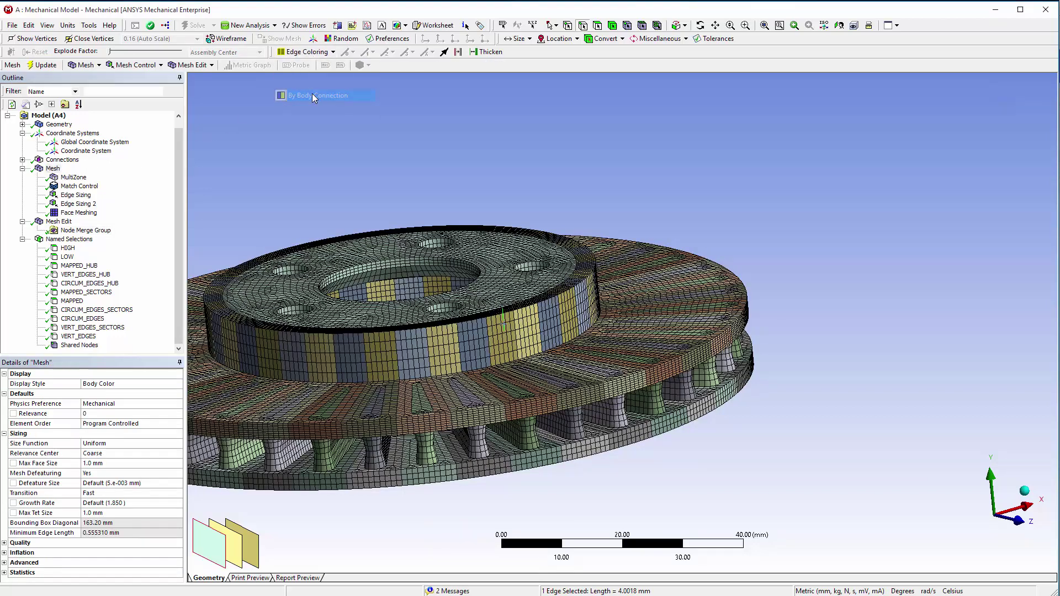
click(227, 38)
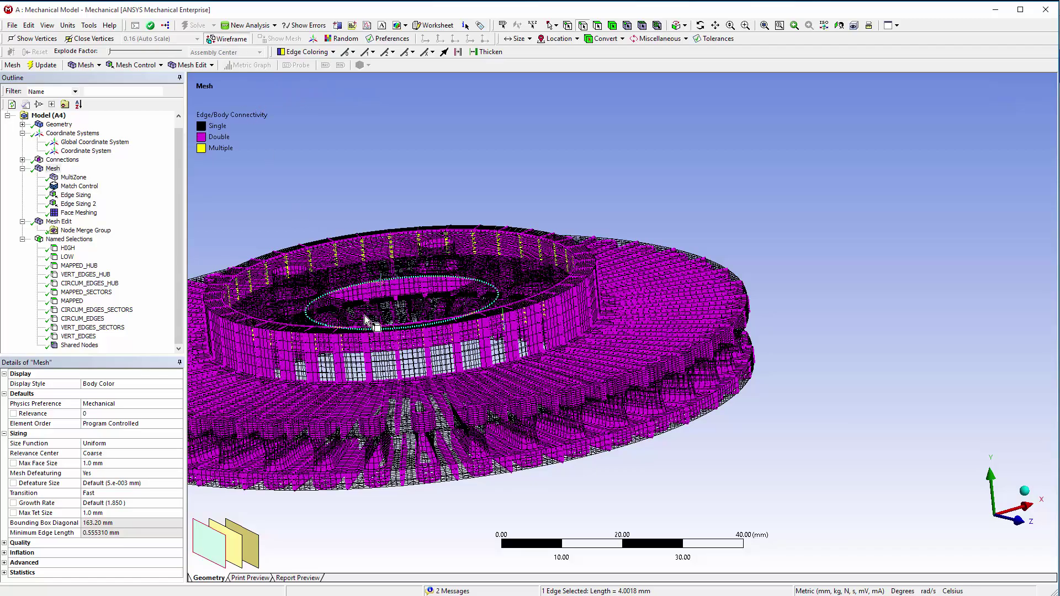
scroll(367, 319, up, 2)
scroll(366, 316, up, 5)
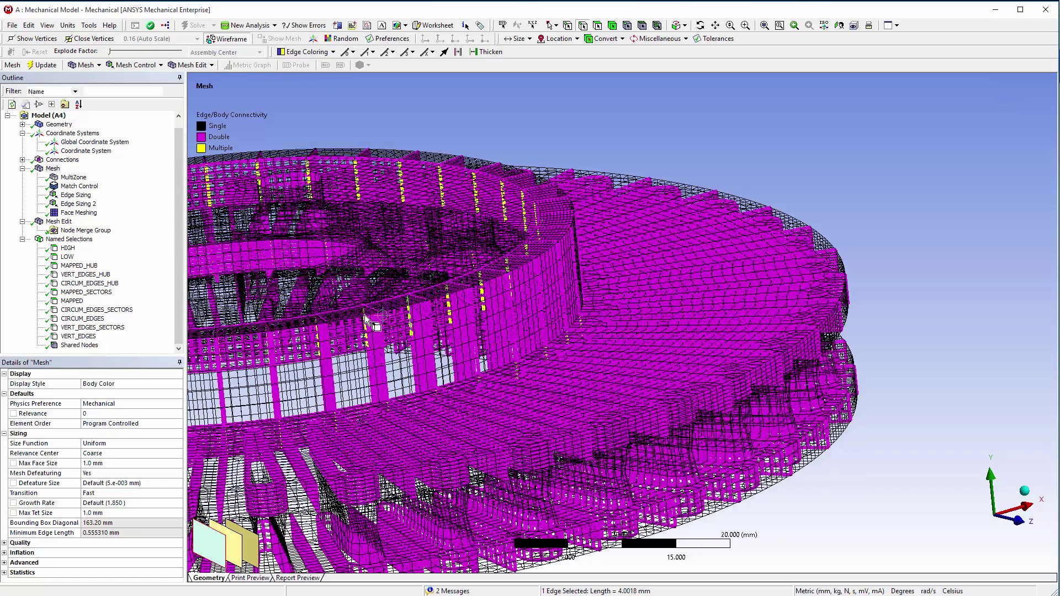